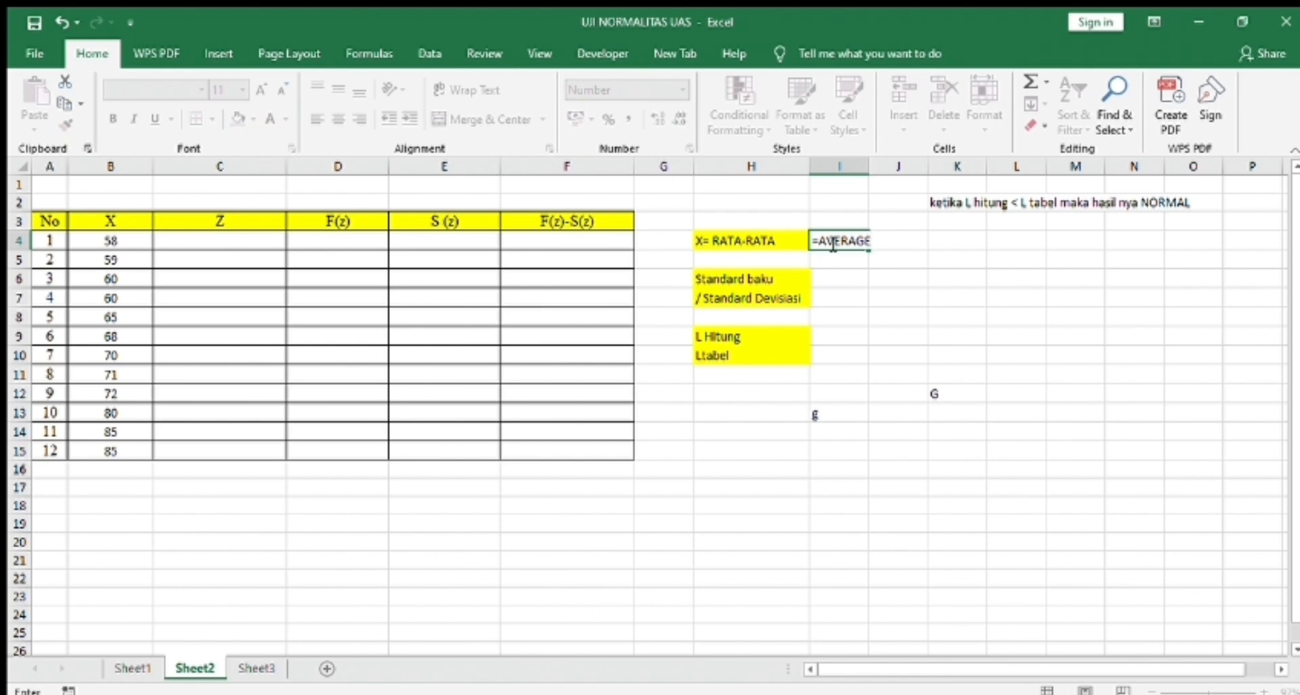
- Complete the AVERAGE formula in I4 with the X values in B4:B15
{"action": "type", "text": "("}
{"action": "left_click_drag", "start_coordinate": [105, 238], "coordinate": [92, 454]}
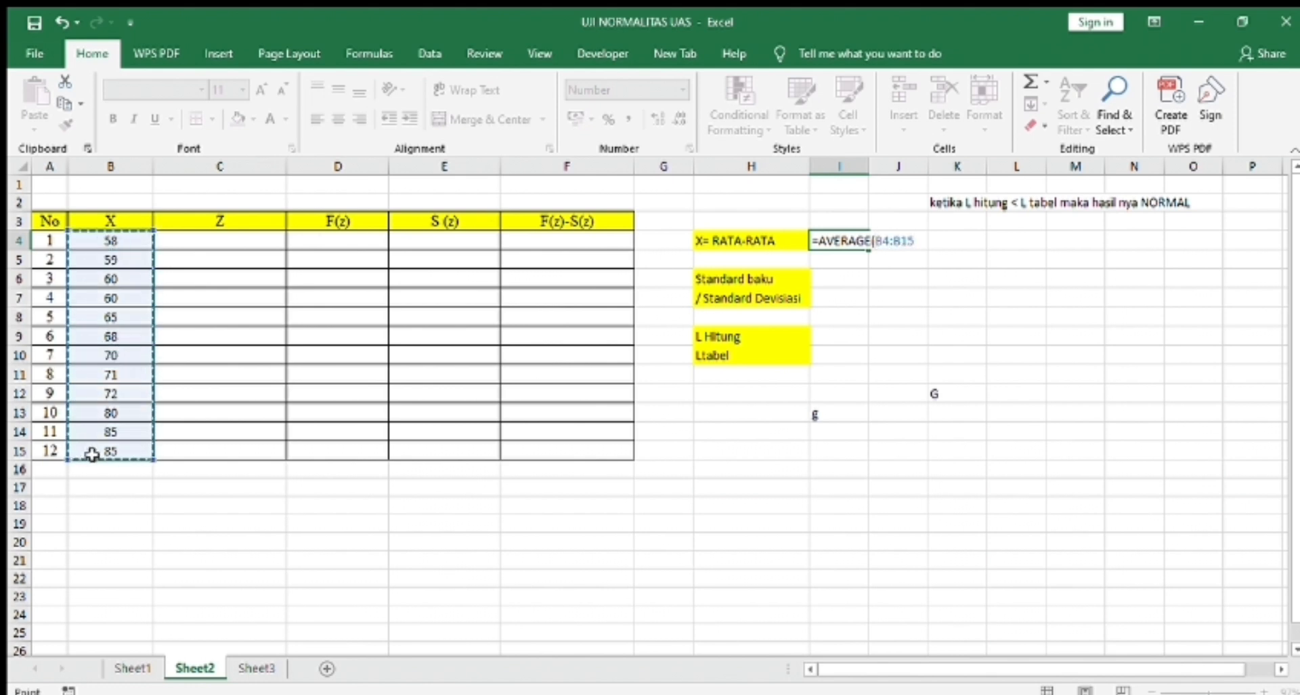
{"action": "key", "text": "Return"}
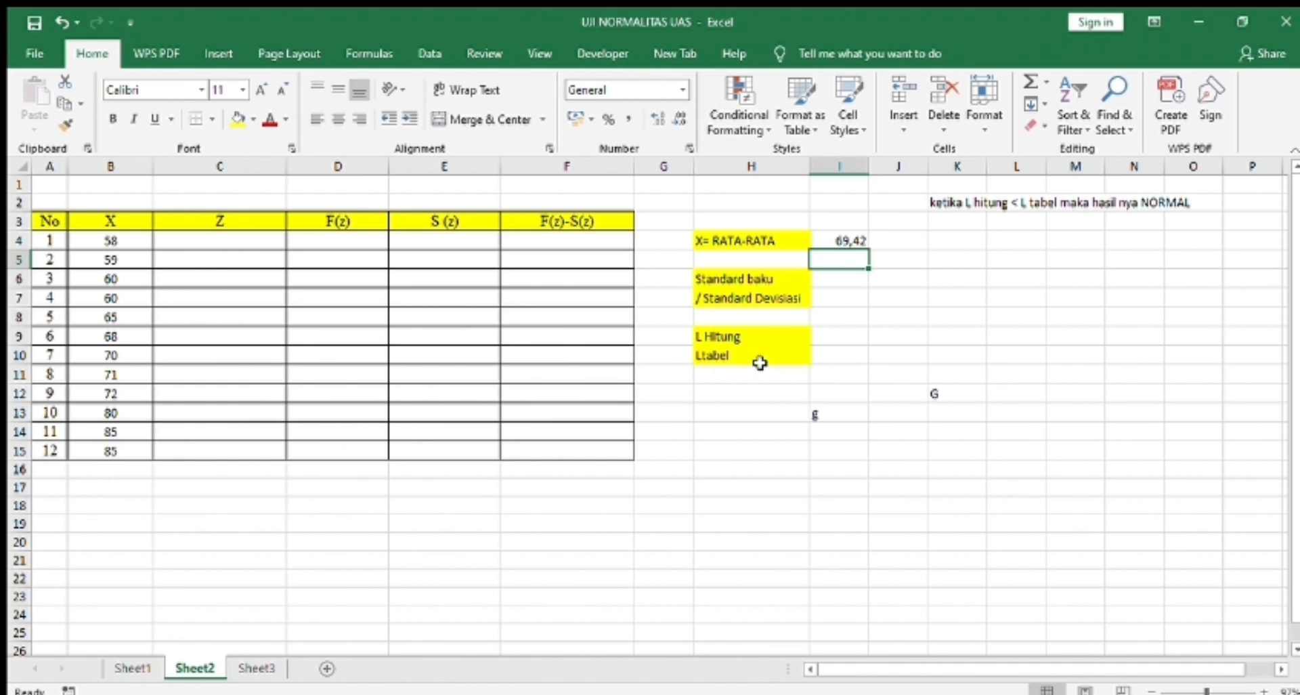
- Calculate the standard deviation in I6 with STDEV over the X values in B4:B15
{"action": "left_click", "coordinate": [845, 280]}
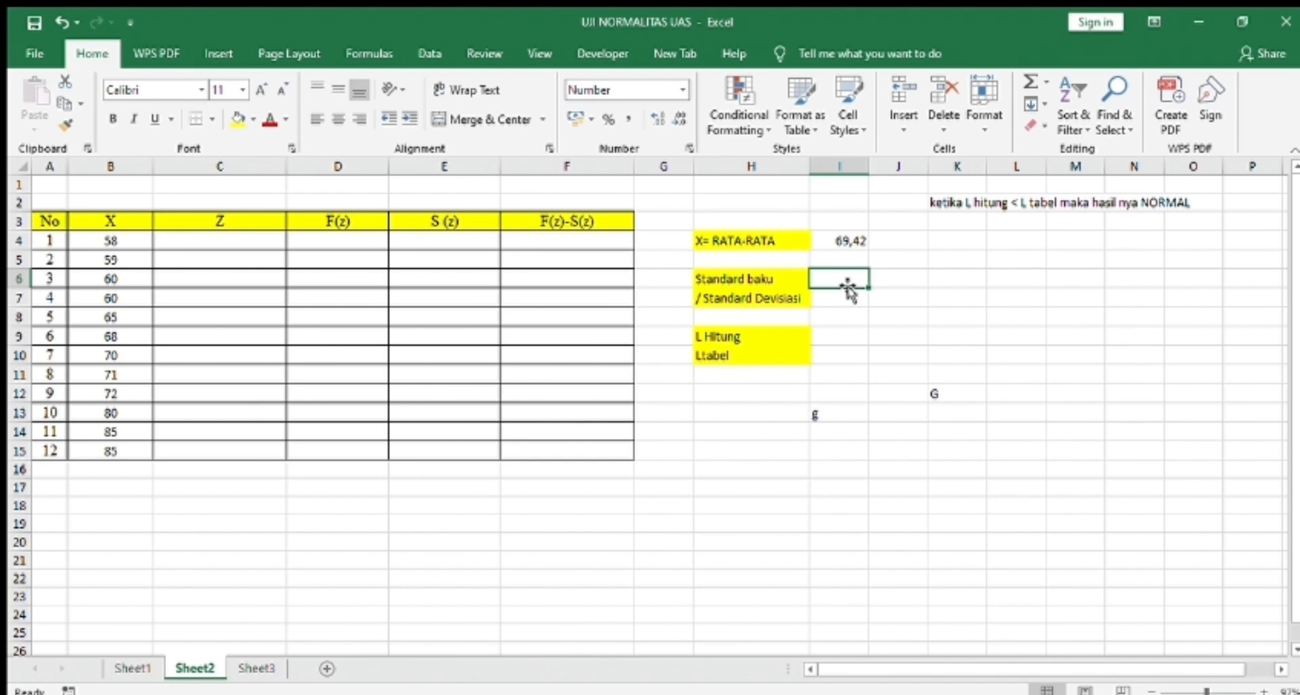
{"action": "type", "text": "="}
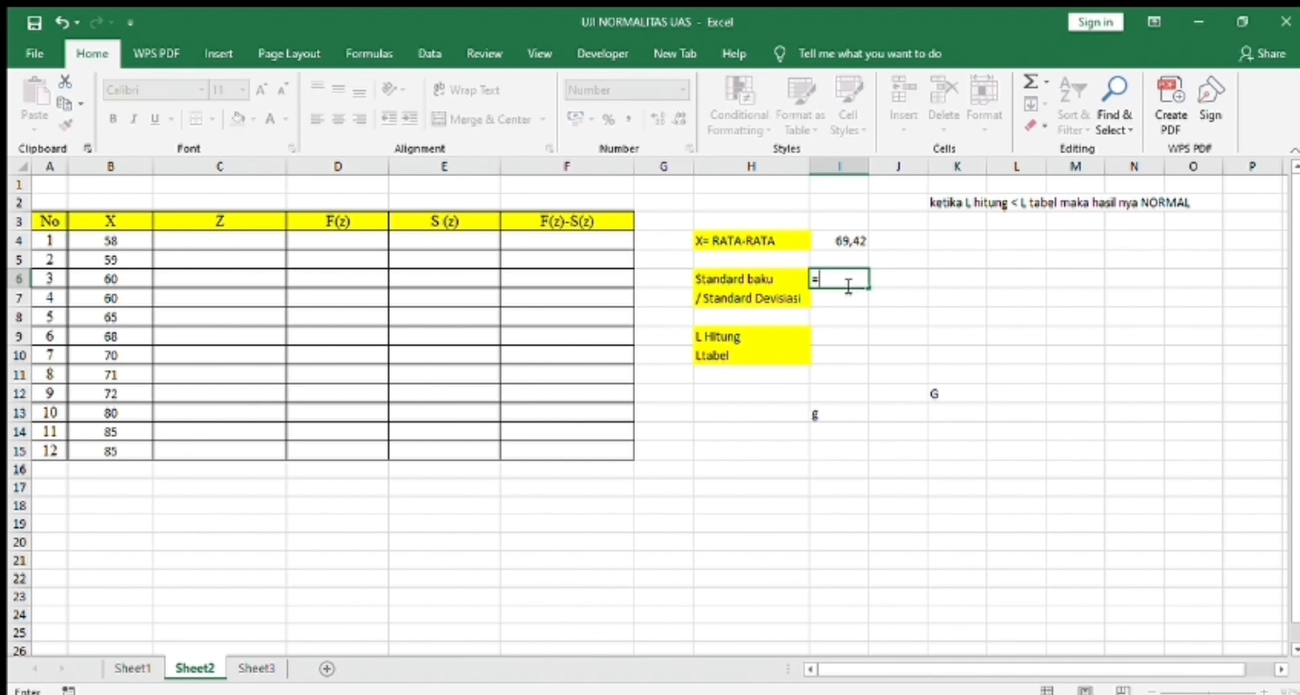
{"action": "type", "text": "STDEV("}
{"action": "left_click", "coordinate": [93, 242]}
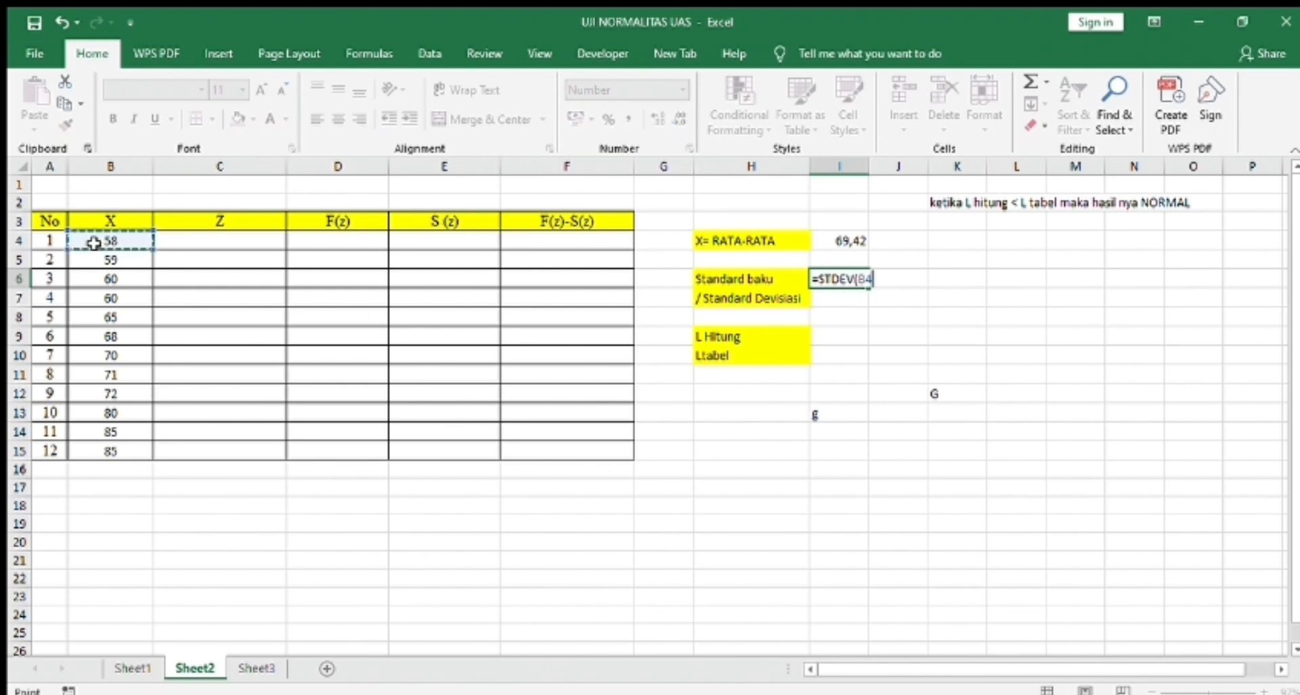
{"action": "left_click_drag", "start_coordinate": [94, 242], "coordinate": [105, 450]}
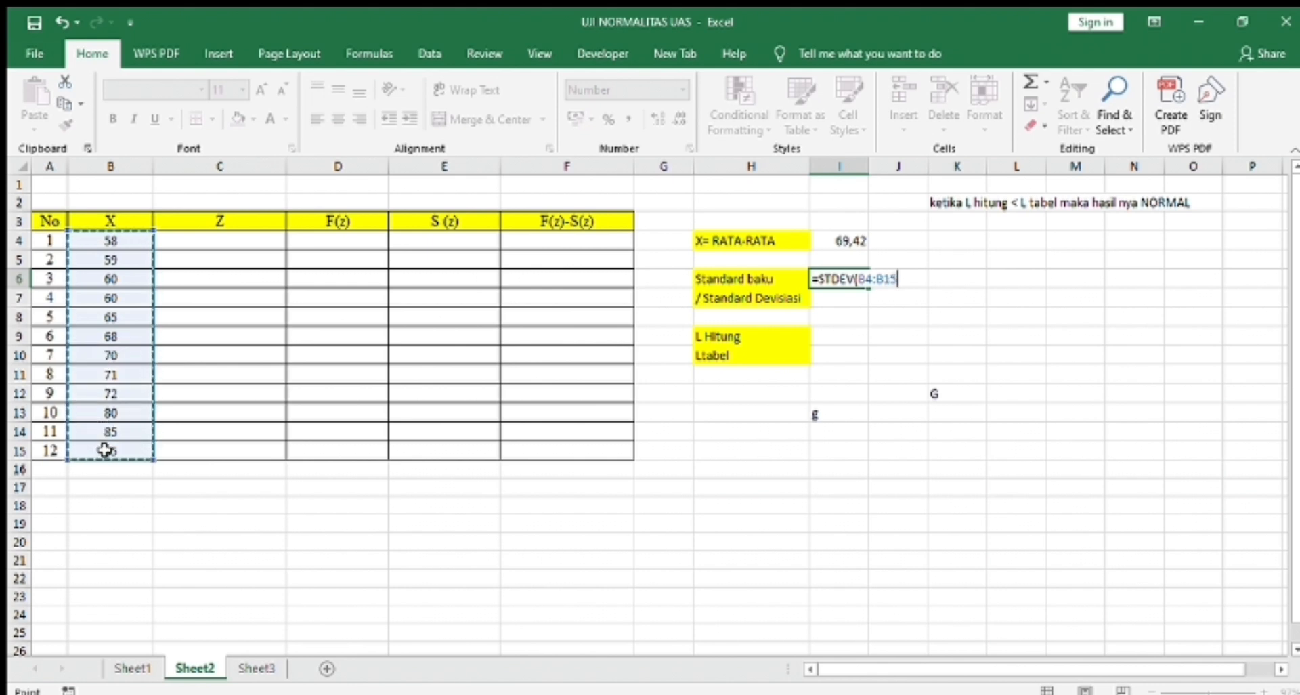
{"action": "key", "text": "Return"}
{"action": "left_click", "coordinate": [548, 522]}
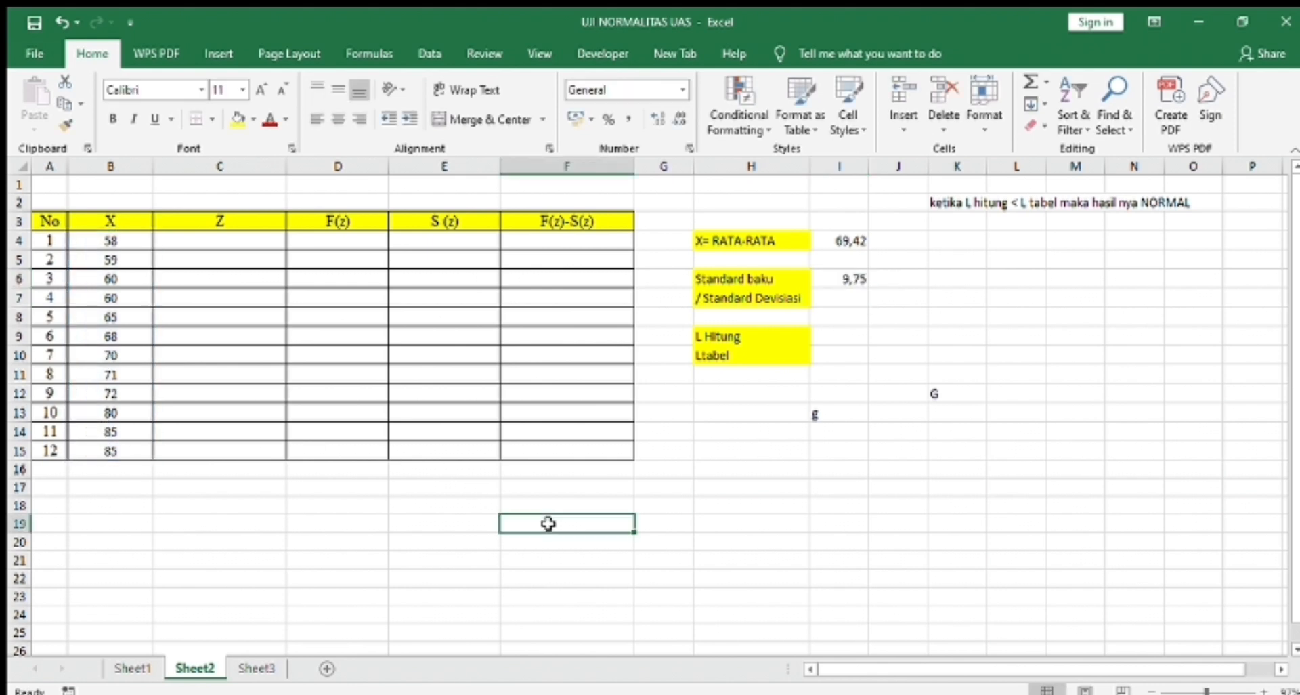
- Clear the stray letter "g" from cell I13
{"action": "left_click", "coordinate": [840, 426]}
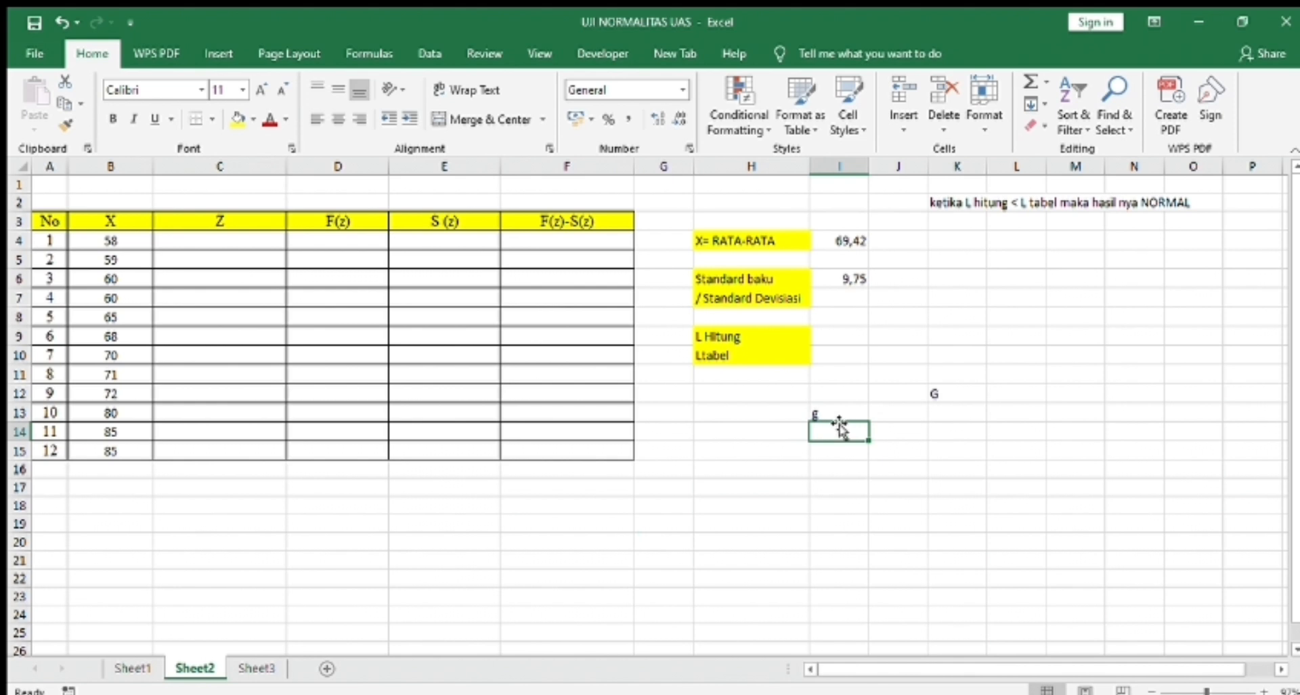
{"action": "key", "text": "Up"}
{"action": "key", "text": "BackSpace"}
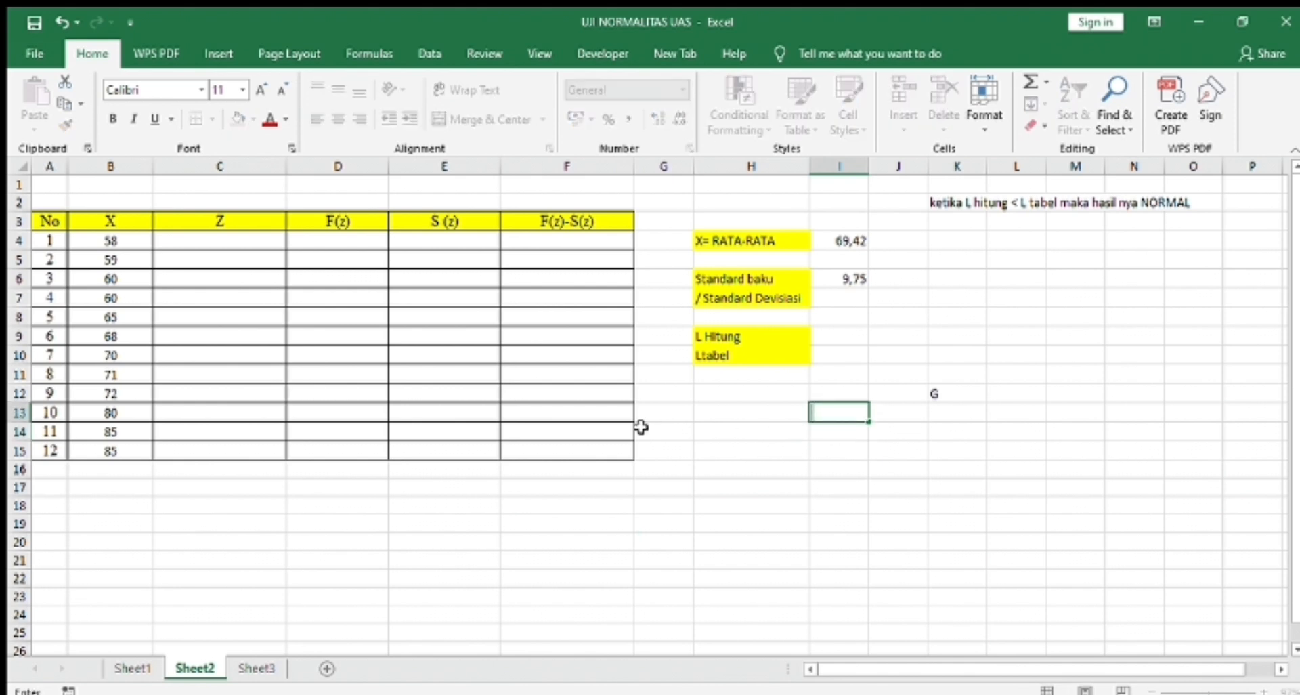
- Build the Z formula =(B4-I4)/I6 in C4, with the subtraction enclosed in parentheses
{"action": "left_click", "coordinate": [238, 242]}
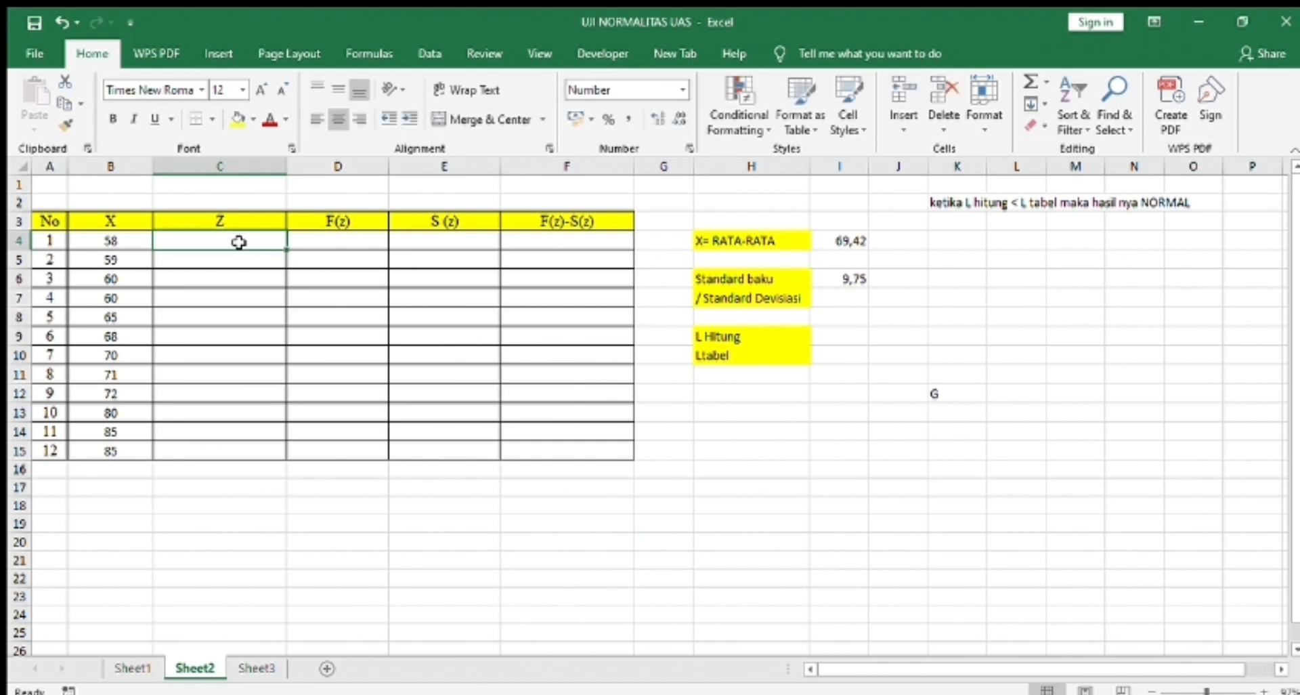
{"action": "type", "text": "="}
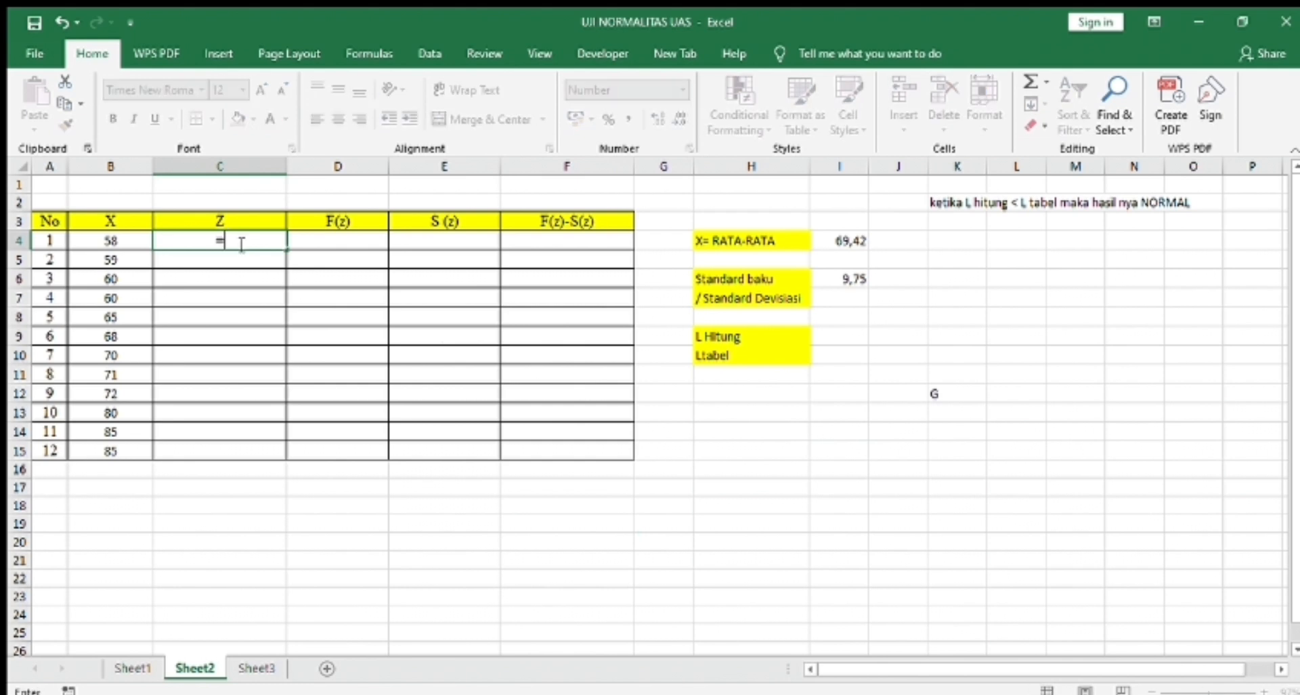
{"action": "left_click", "coordinate": [108, 245]}
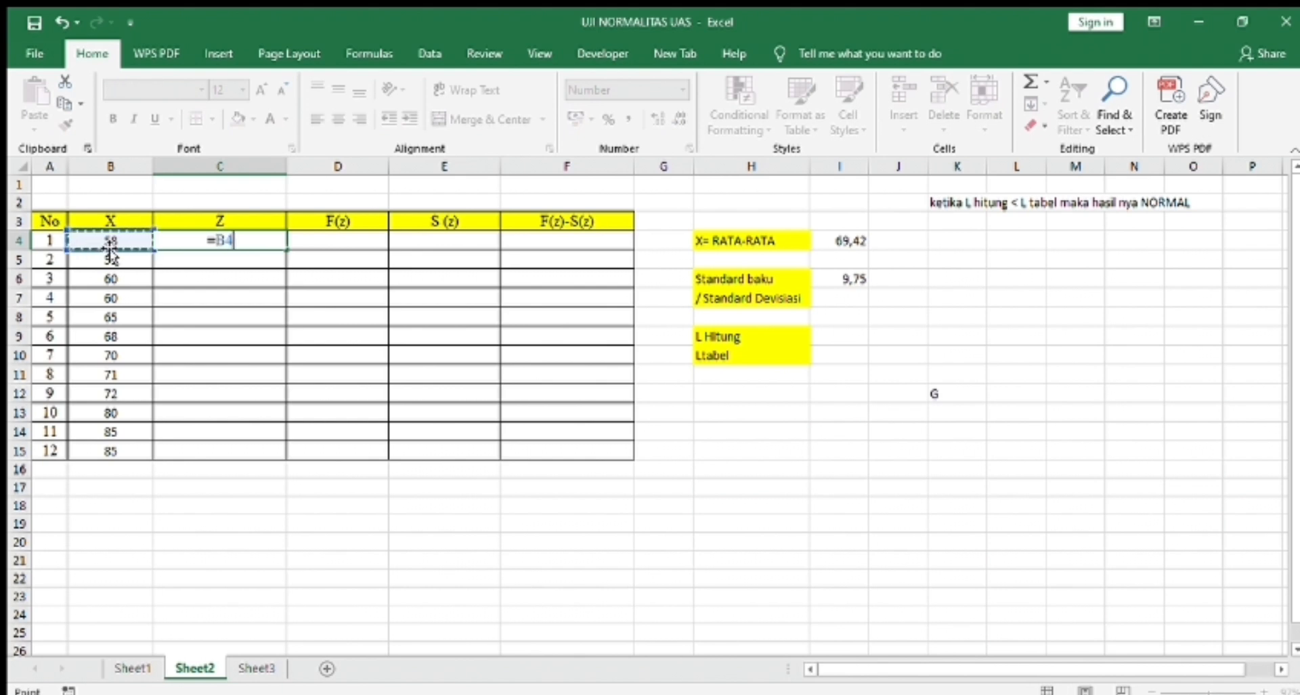
{"action": "type", "text": "-"}
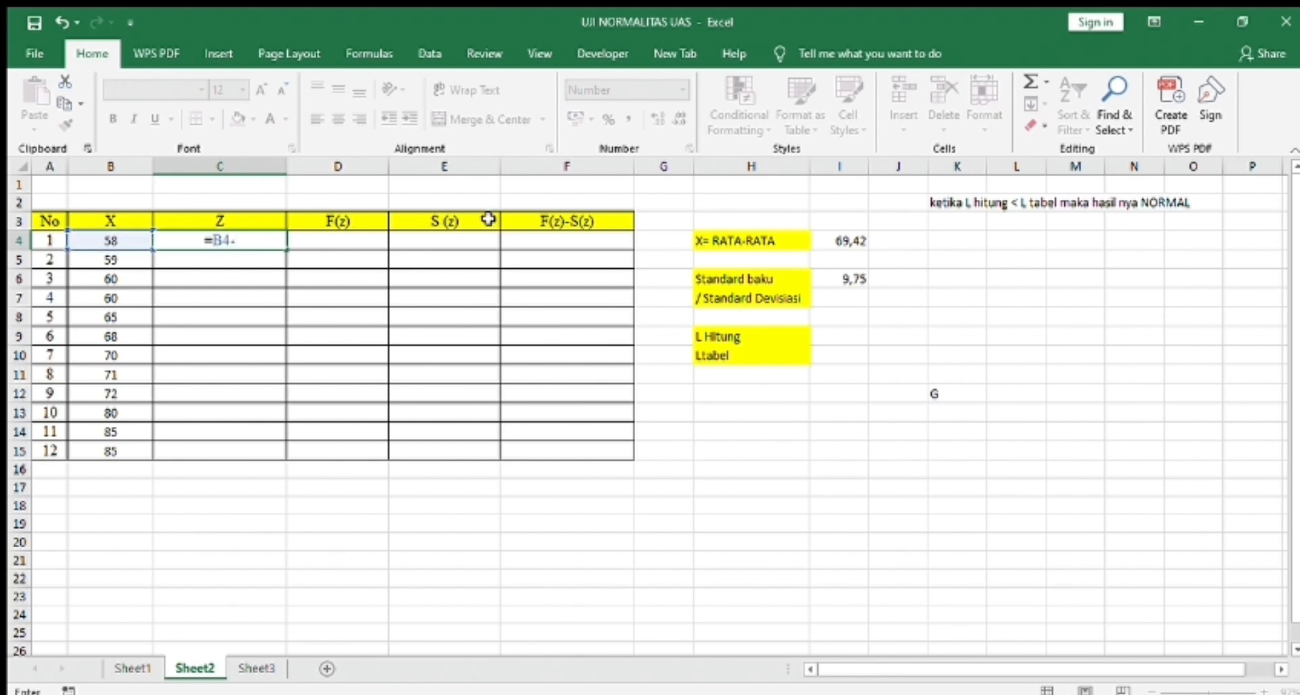
{"action": "left_click", "coordinate": [857, 238]}
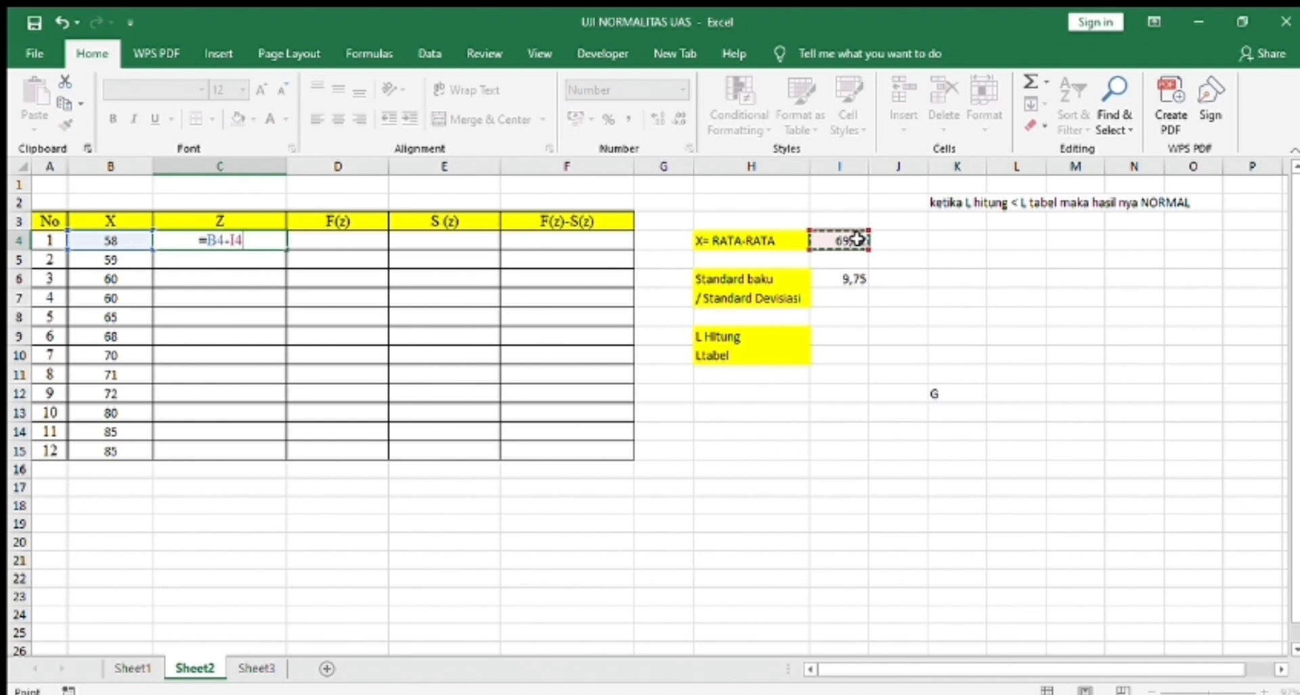
{"action": "type", "text": "/"}
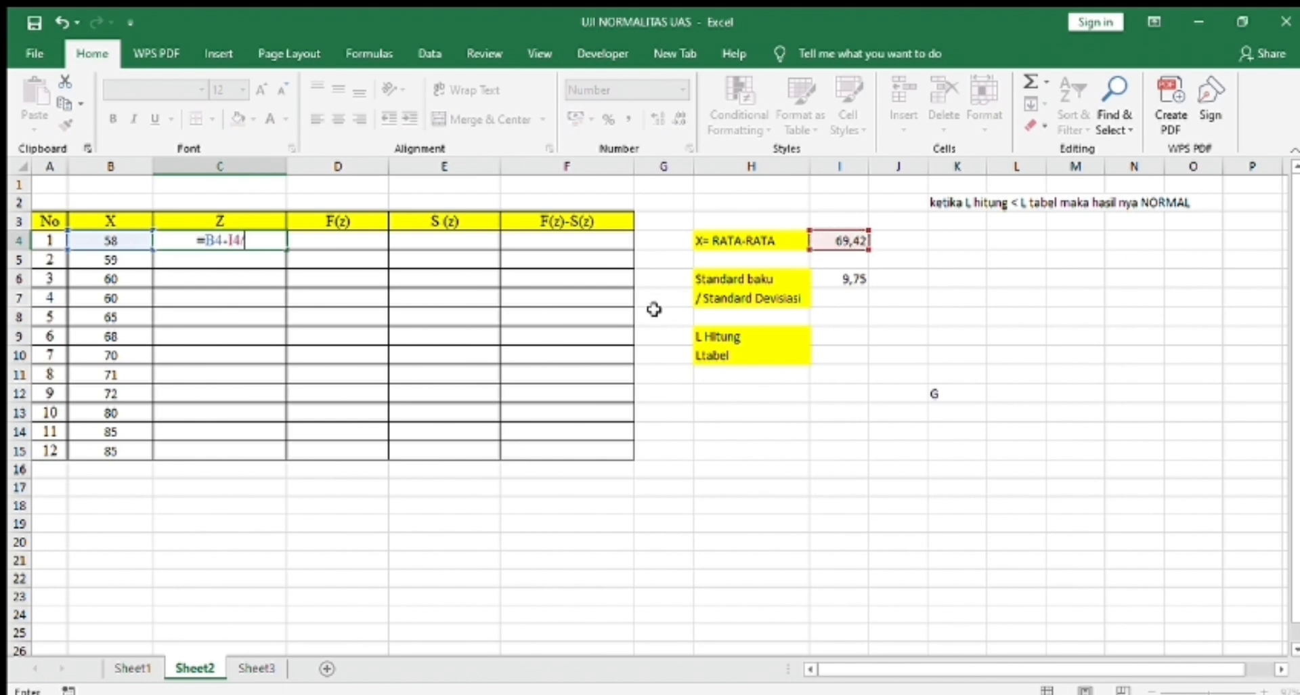
{"action": "left_click", "coordinate": [860, 279]}
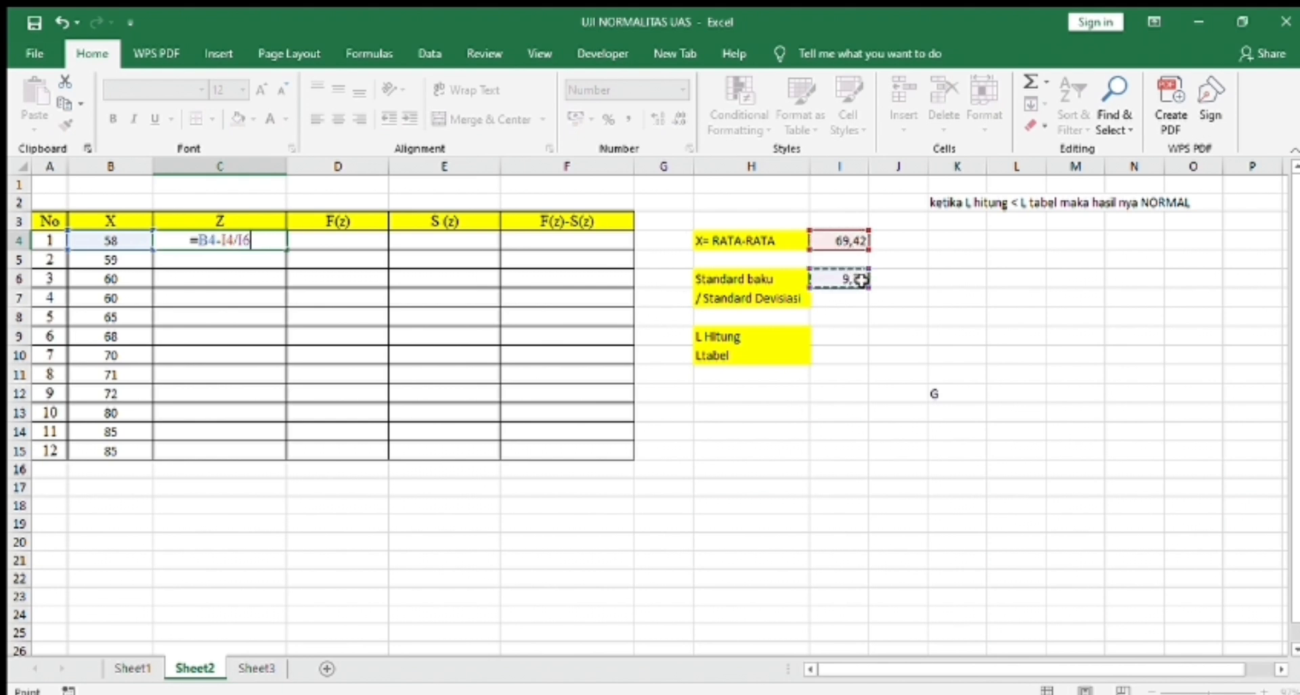
{"action": "left_click", "coordinate": [198, 240]}
{"action": "type", "text": "("}
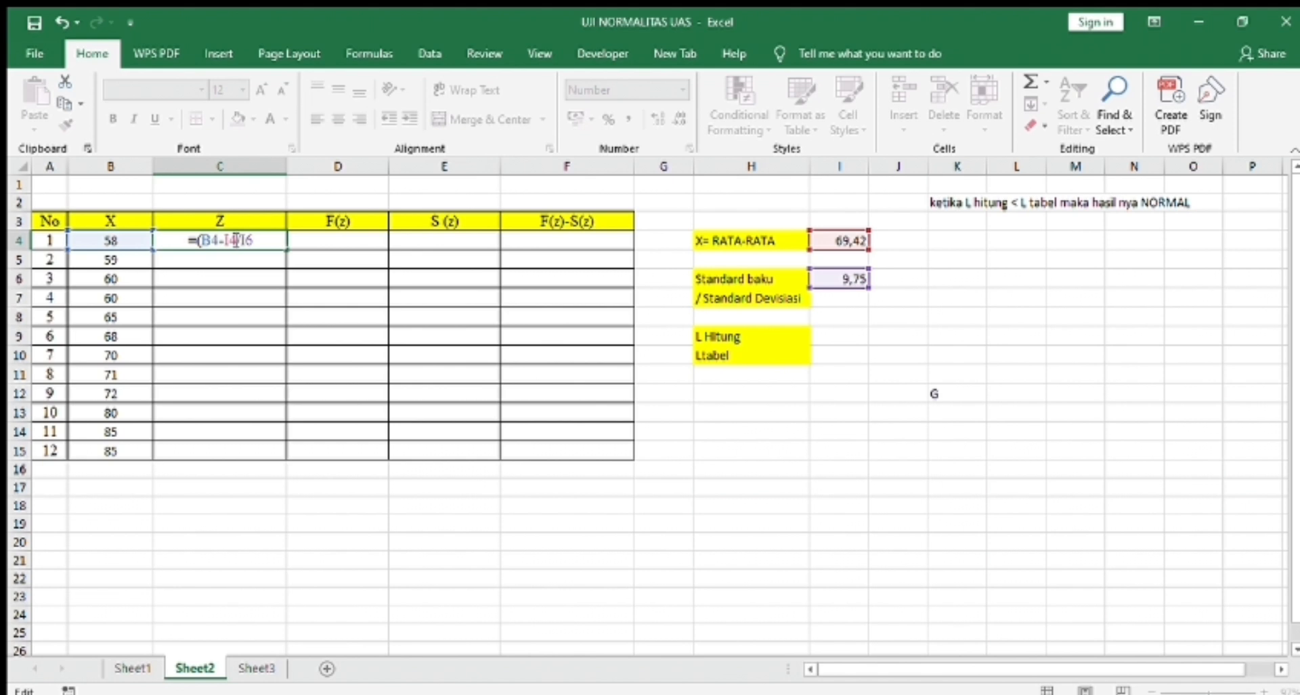
{"action": "left_click", "coordinate": [236, 240]}
{"action": "type", "text": ")"}
- Make the mean and standard deviation references in C4 absolute, giving =(B4-$I$4)/$I$6, and commit the formula
{"action": "left_click", "coordinate": [223, 240]}
{"action": "type", "text": "$"}
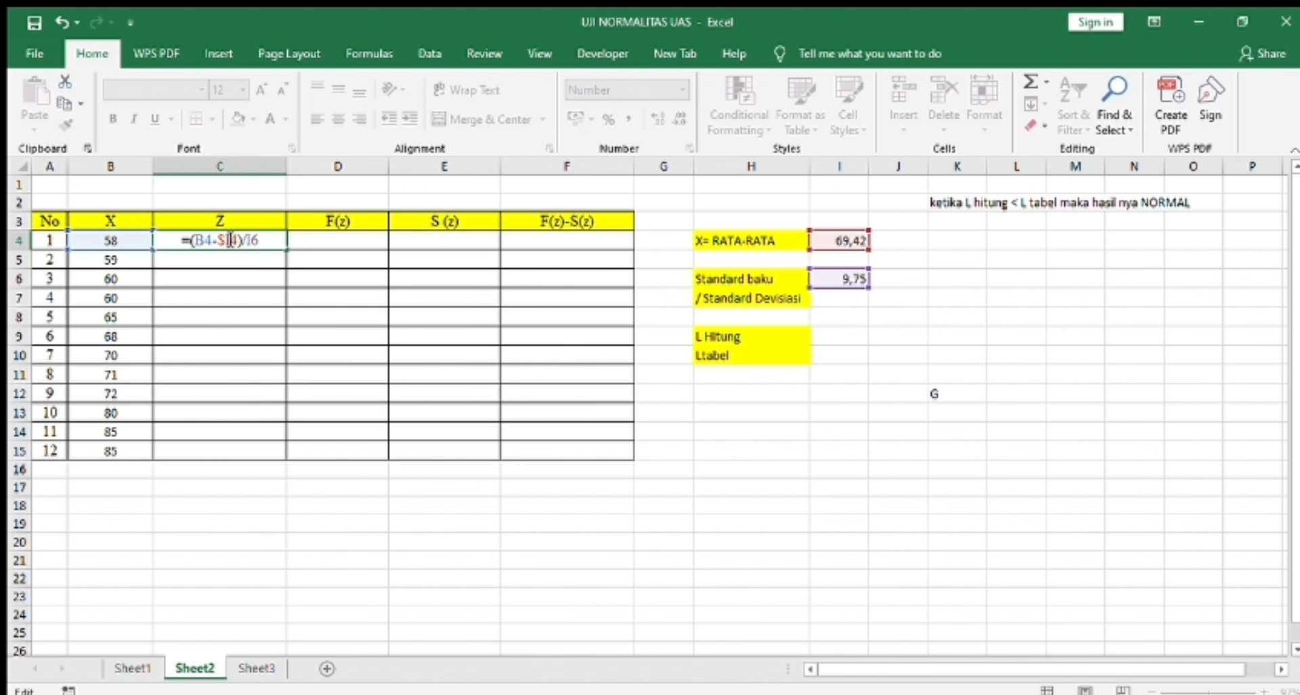
{"action": "left_click", "coordinate": [230, 239]}
{"action": "type", "text": "$"}
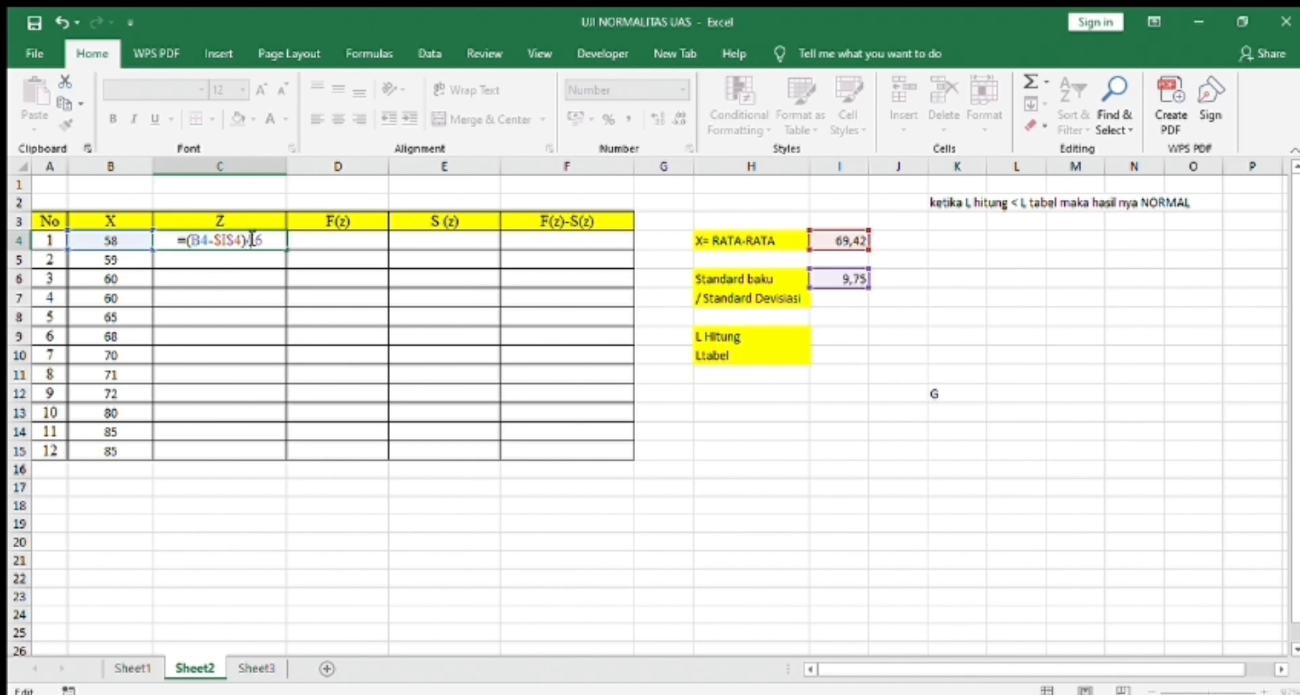
{"action": "left_click", "coordinate": [251, 239]}
{"action": "type", "text": "$"}
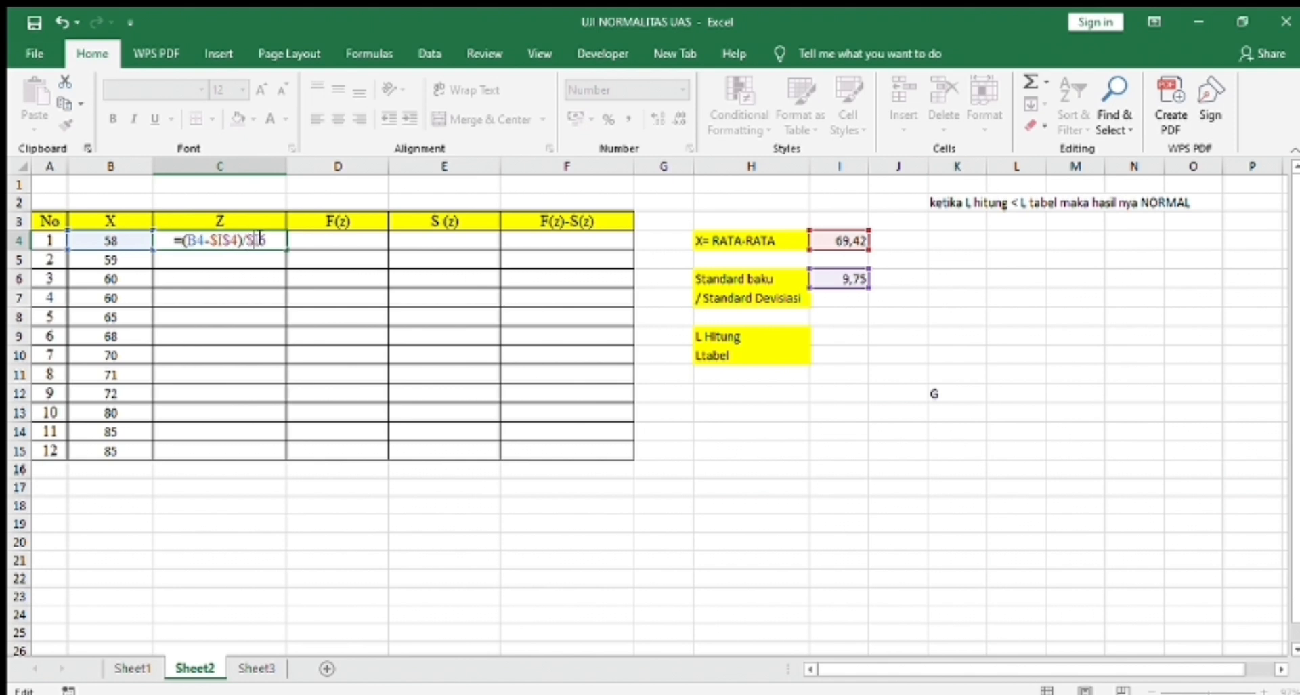
{"action": "left_click", "coordinate": [261, 239]}
{"action": "type", "text": "$"}
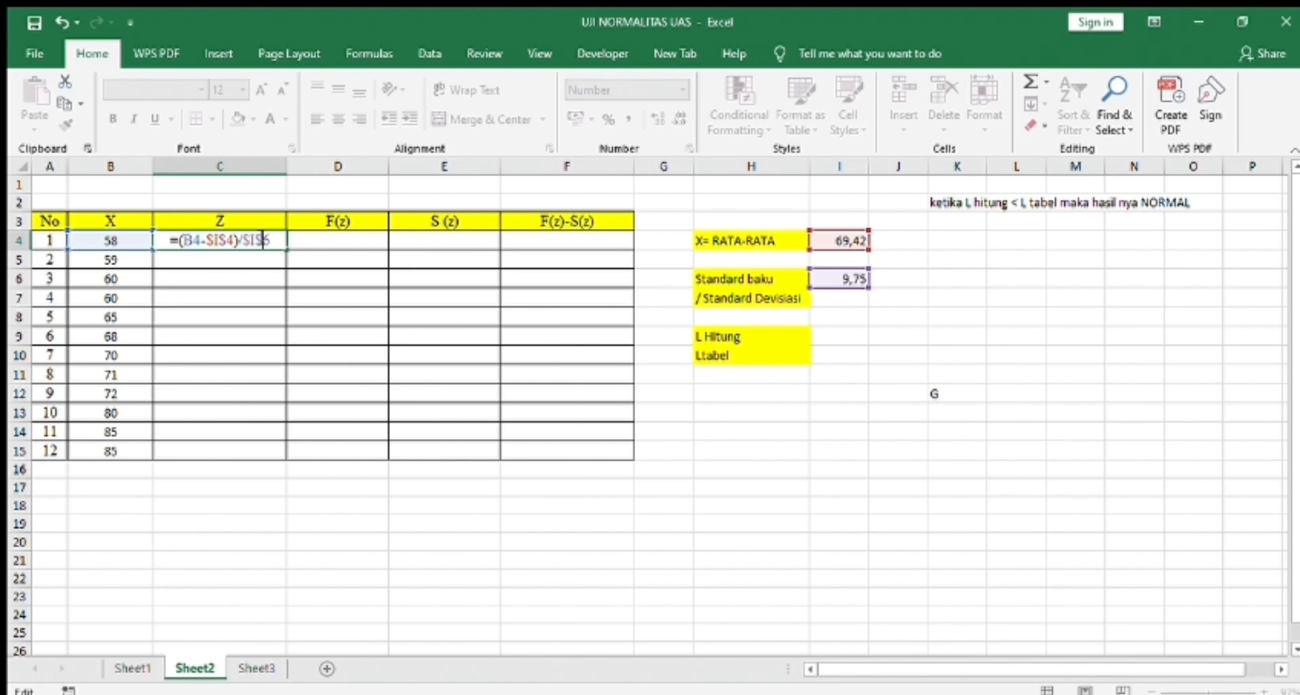
{"action": "key", "text": "Return"}
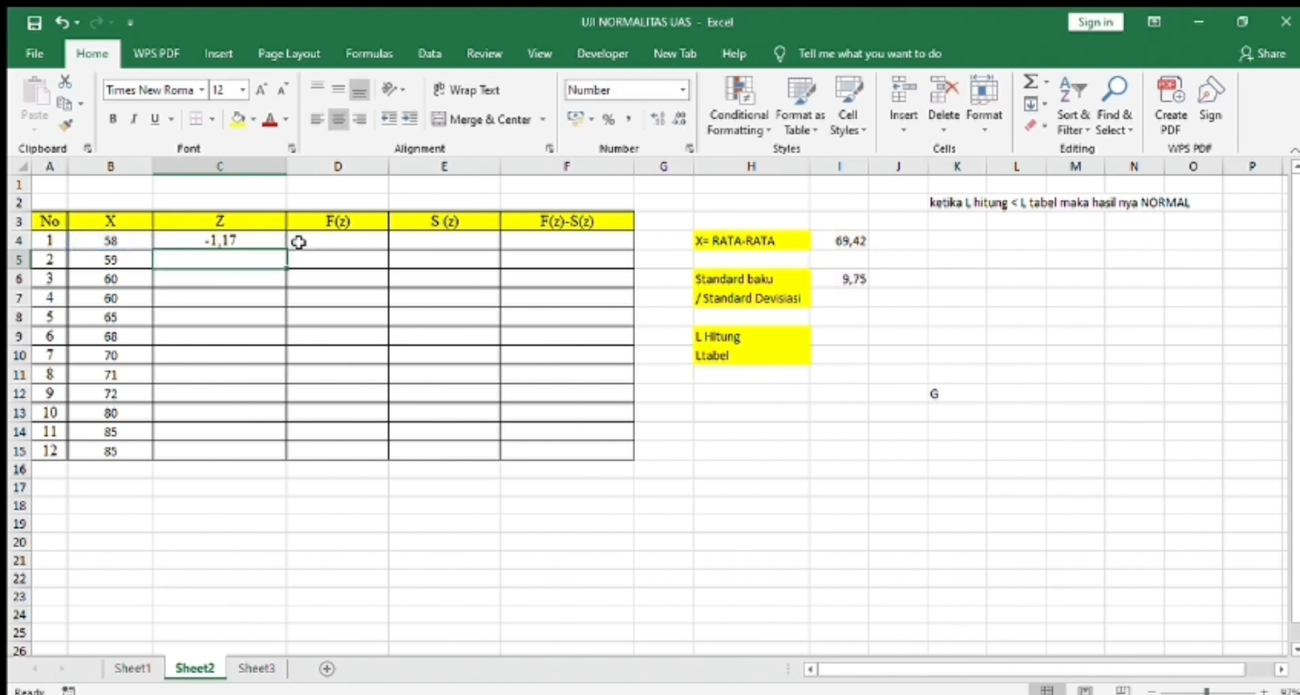
- Fill the Z formula from C4 down through C15
{"action": "left_click", "coordinate": [221, 237]}
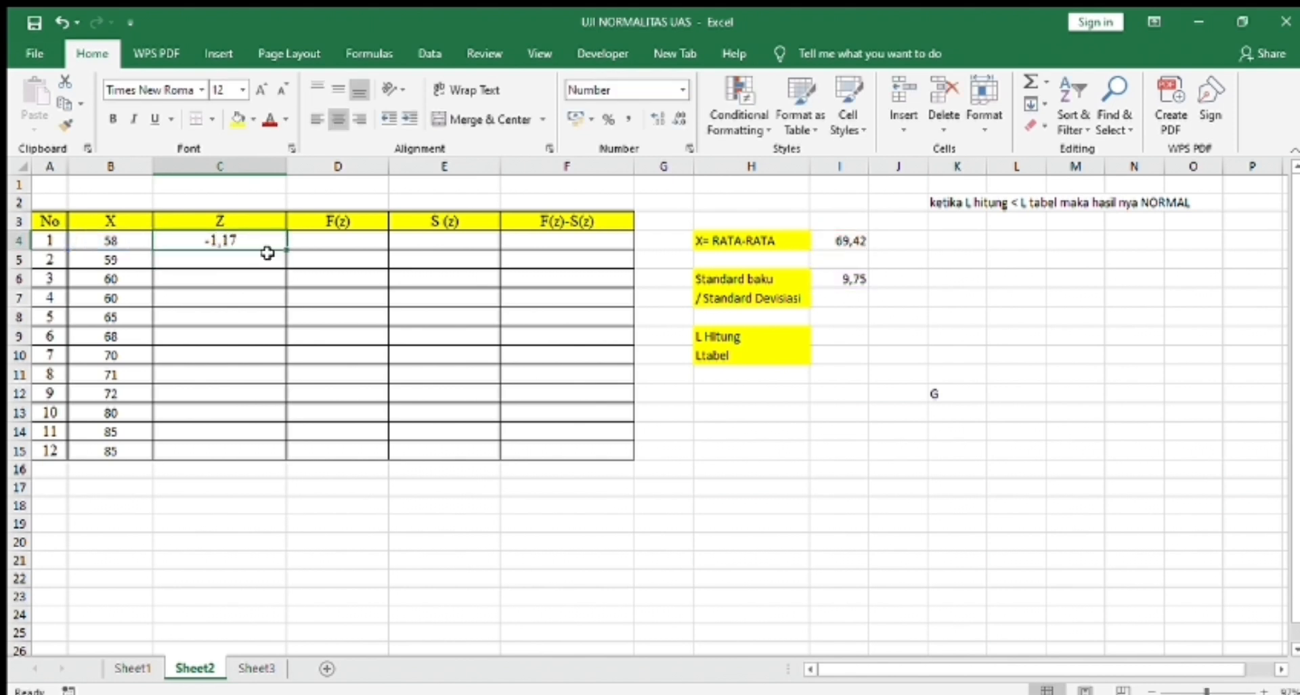
{"action": "left_click_drag", "start_coordinate": [284, 247], "coordinate": [275, 452]}
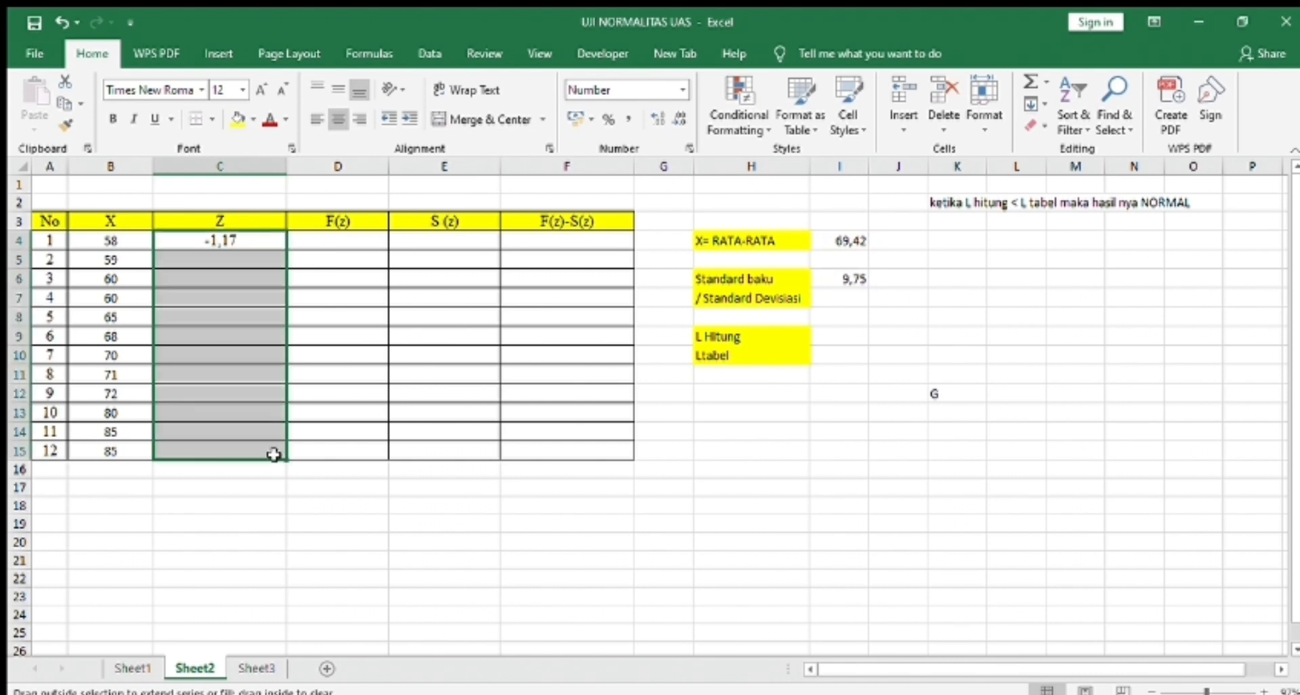
{"action": "left_click", "coordinate": [365, 536]}
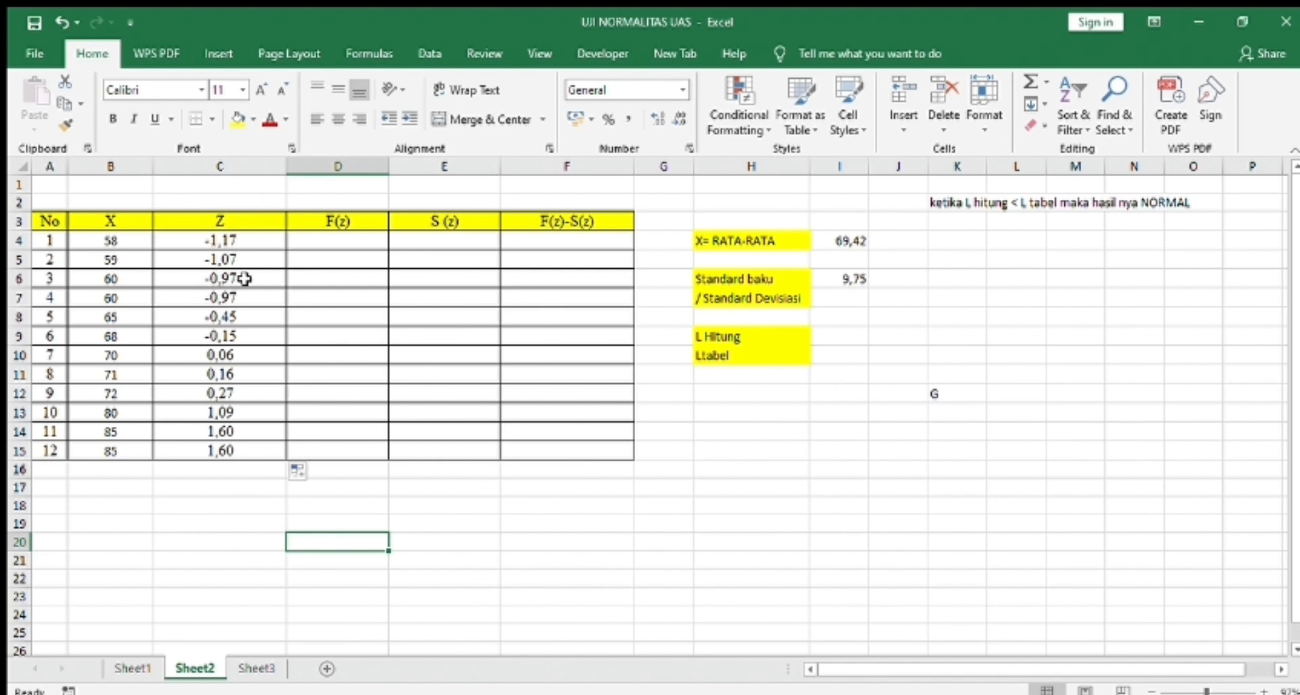
- Calculate the first F(z) value in D4 with NORMSDIST of C4
{"action": "left_click", "coordinate": [352, 242]}
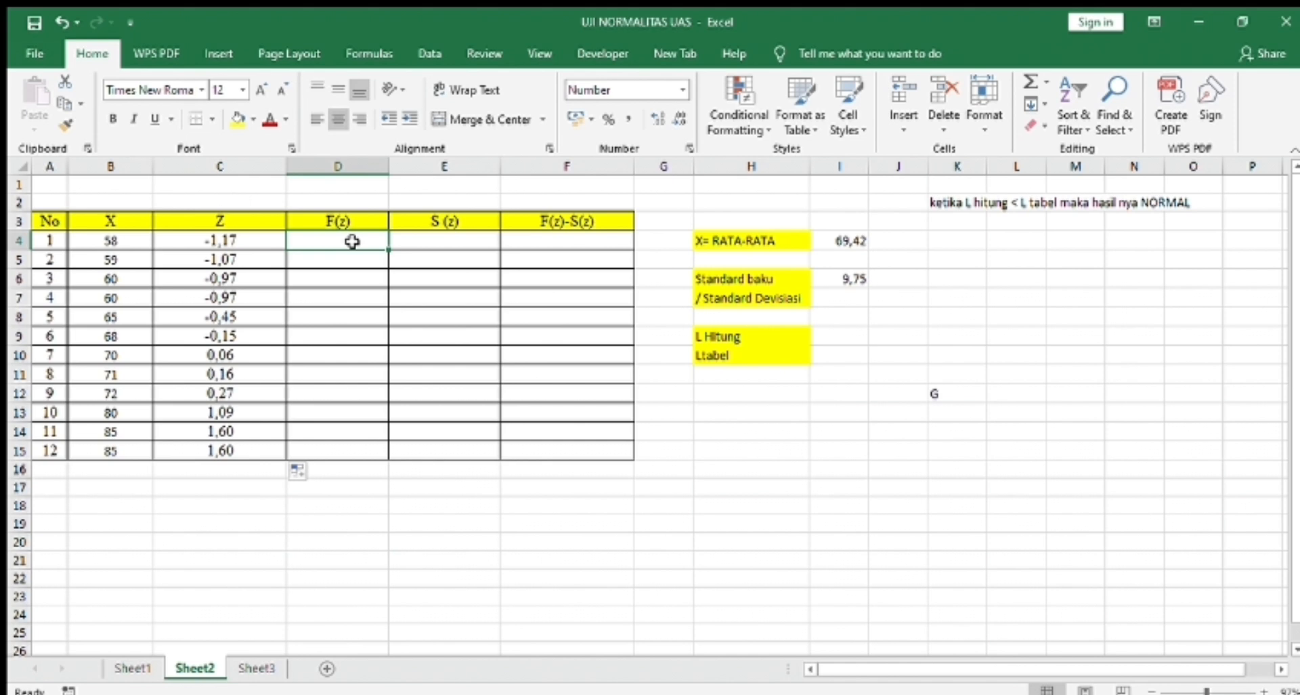
{"action": "type", "text": "="}
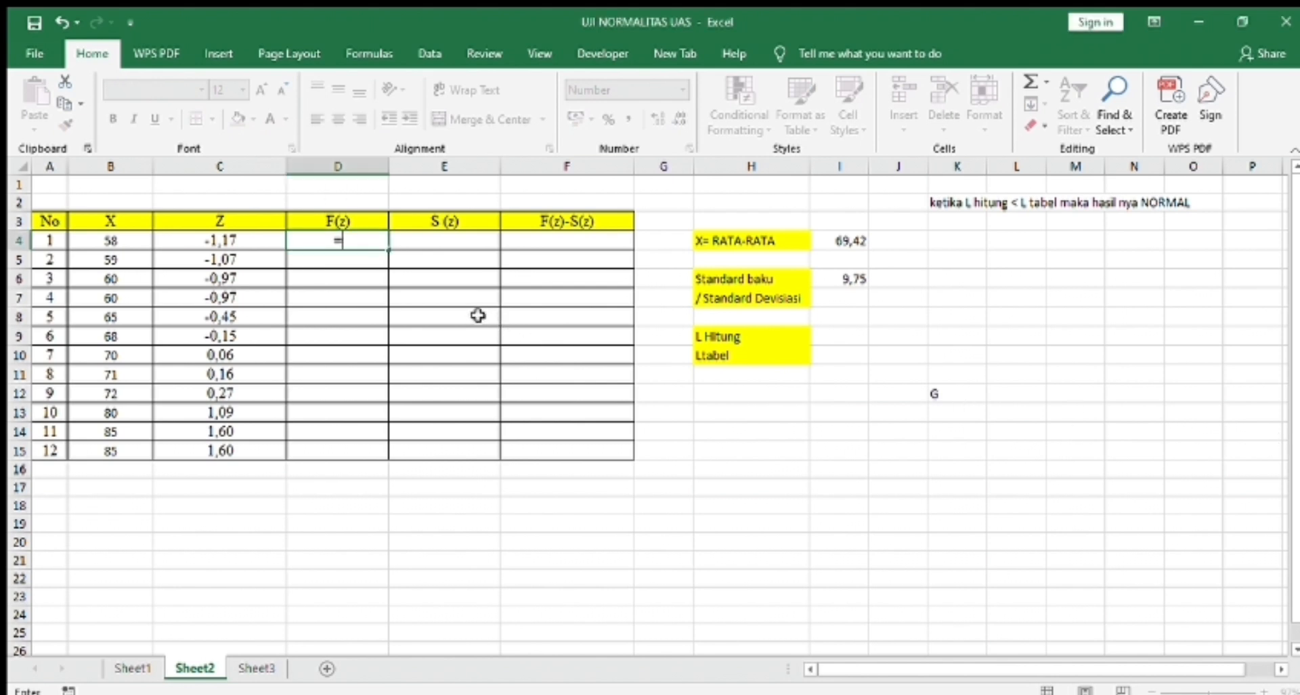
{"action": "type", "text": "NORMSDIST"}
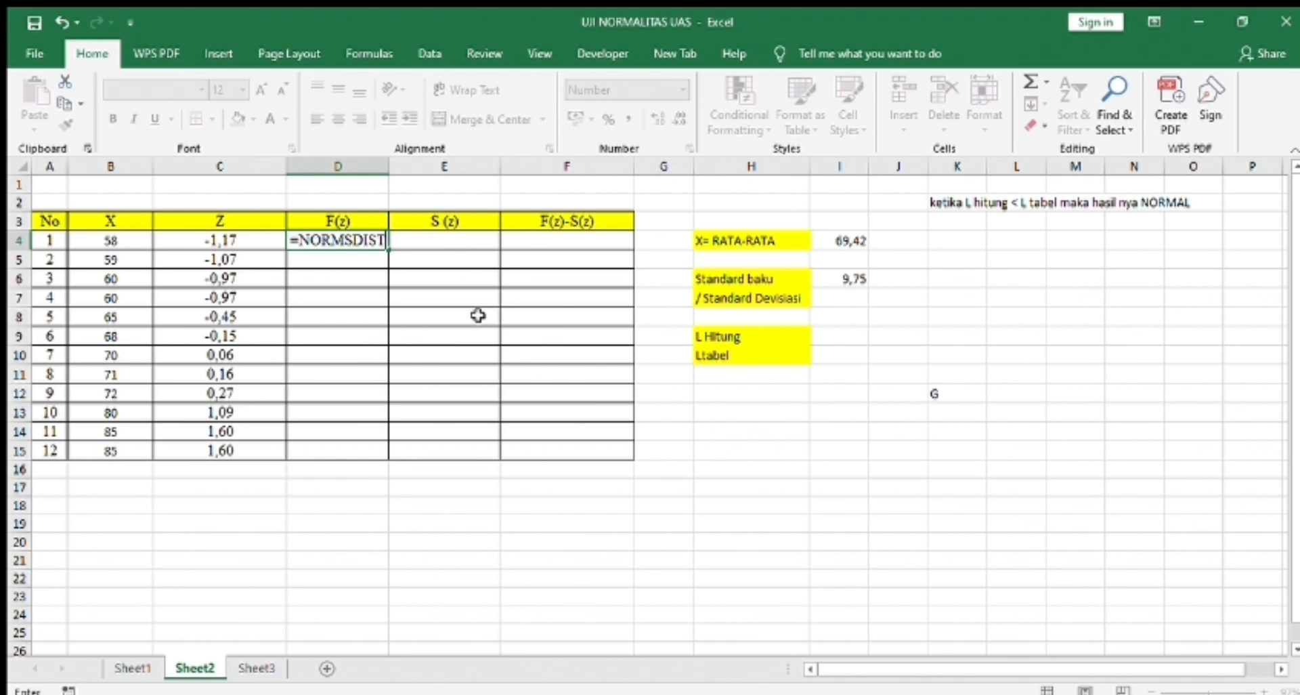
{"action": "type", "text": "("}
{"action": "left_click", "coordinate": [234, 239]}
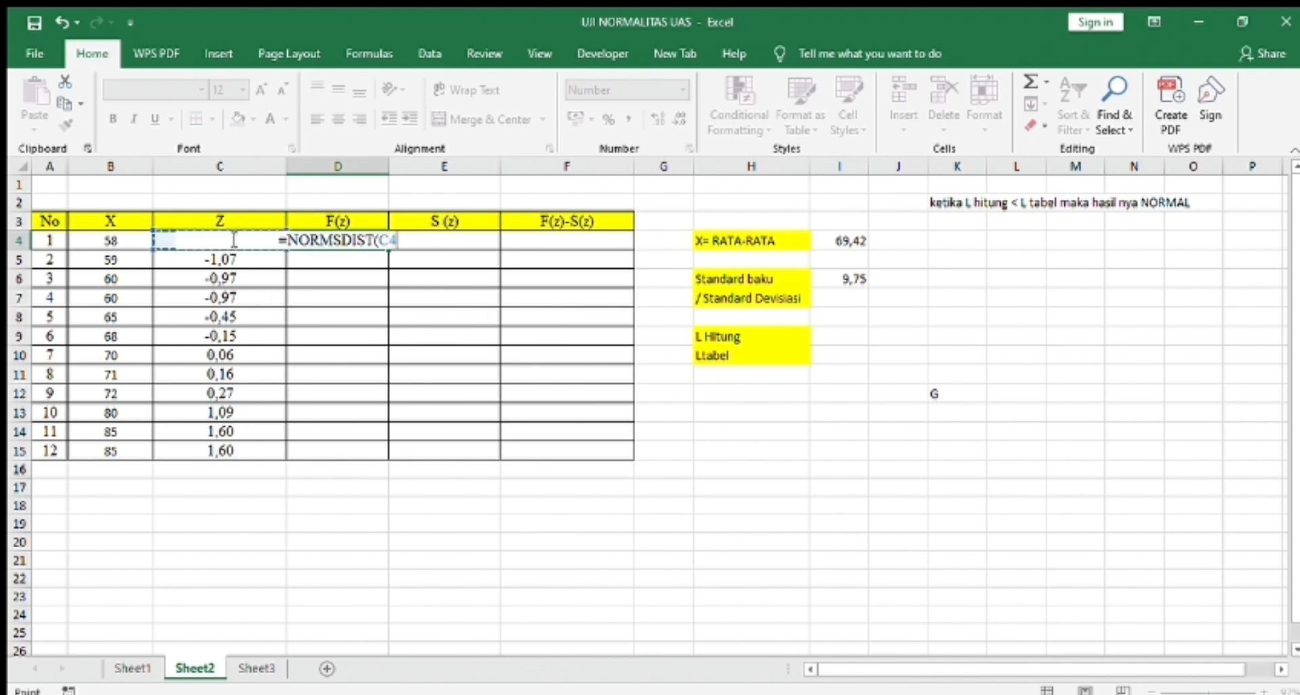
{"action": "key", "text": "Return"}
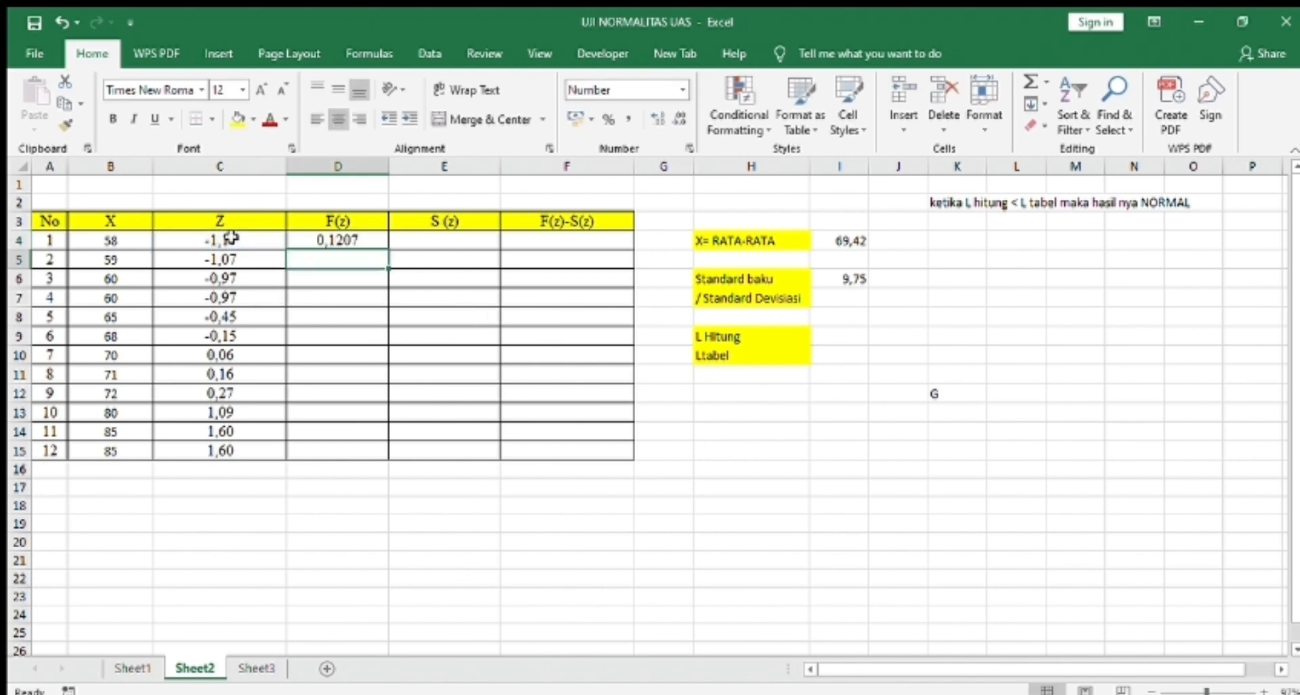
- Fill the F(z) formula from D4 down through D15
{"action": "left_click", "coordinate": [339, 243]}
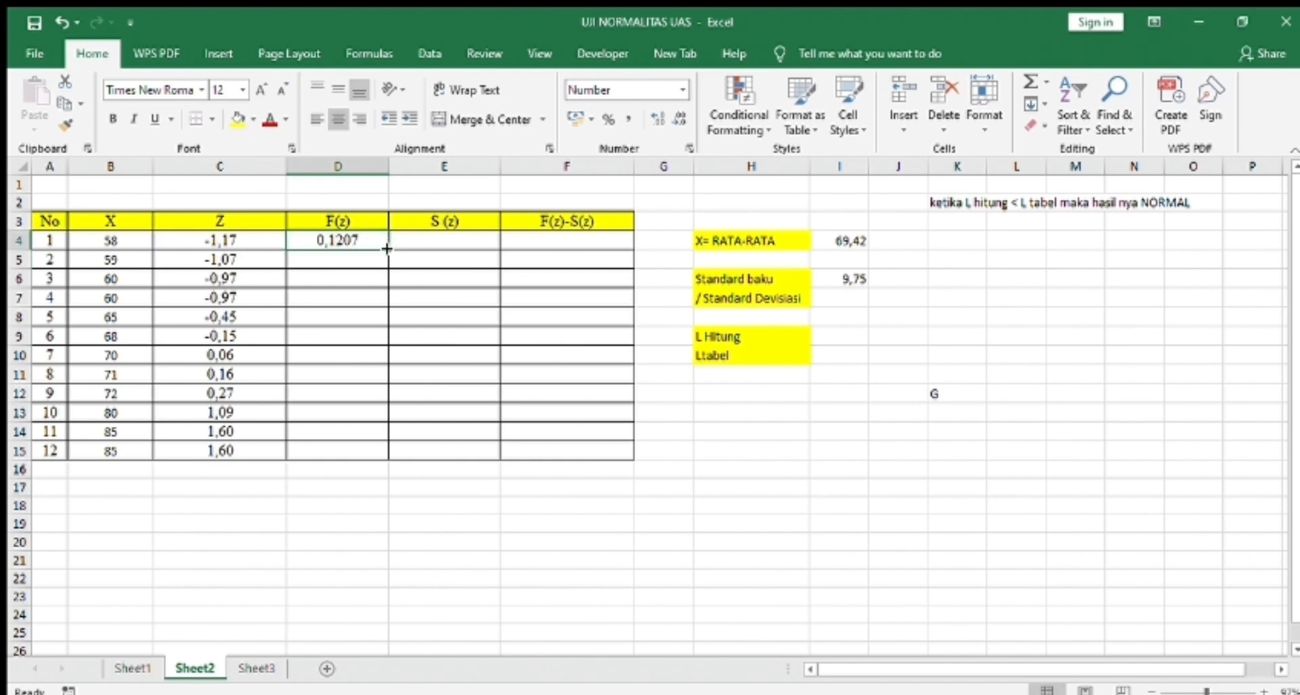
{"action": "left_click_drag", "start_coordinate": [387, 248], "coordinate": [376, 455]}
{"action": "left_click", "coordinate": [373, 527]}
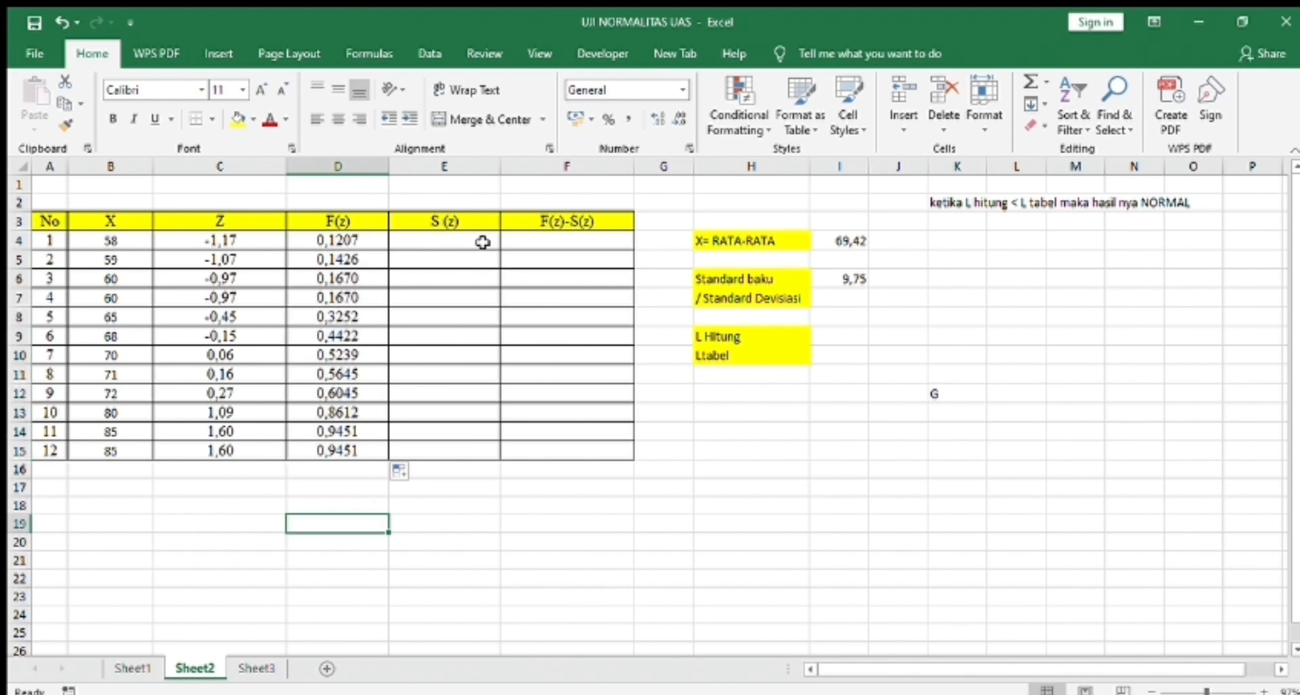
- Start the first S(z) formula in E4 by dividing A4 by the range A4:A15
{"action": "left_click", "coordinate": [446, 242]}
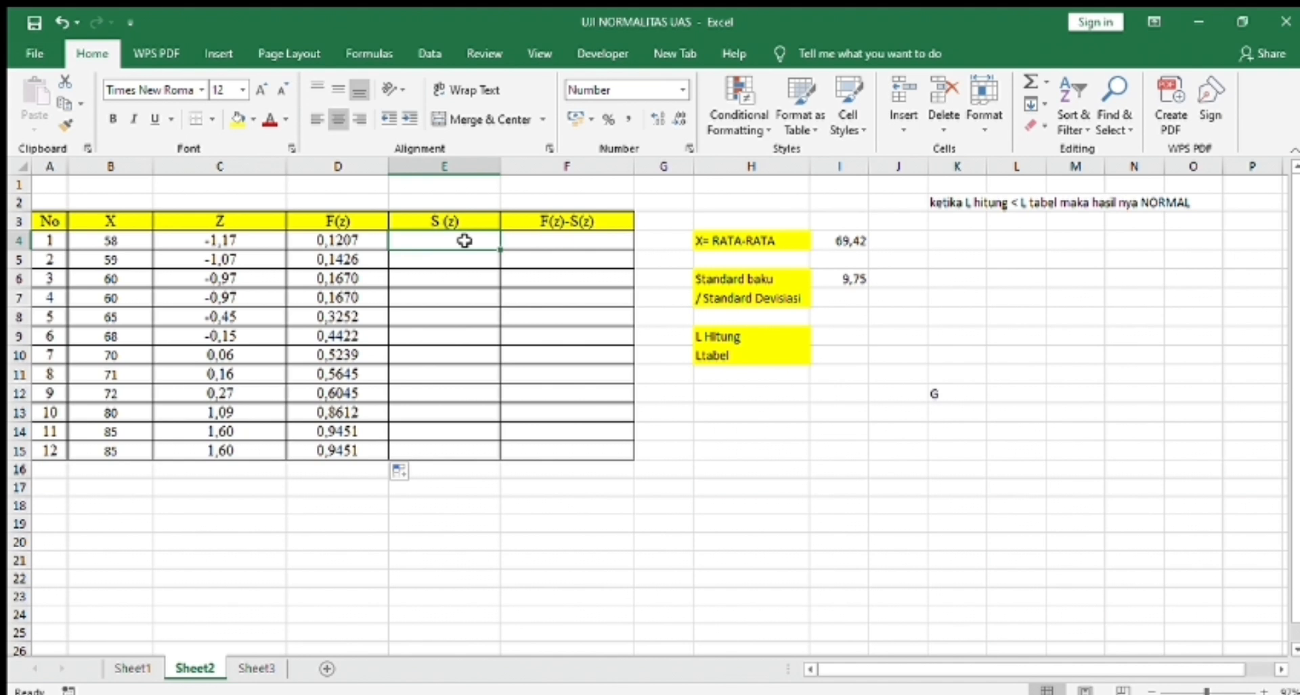
{"action": "type", "text": "="}
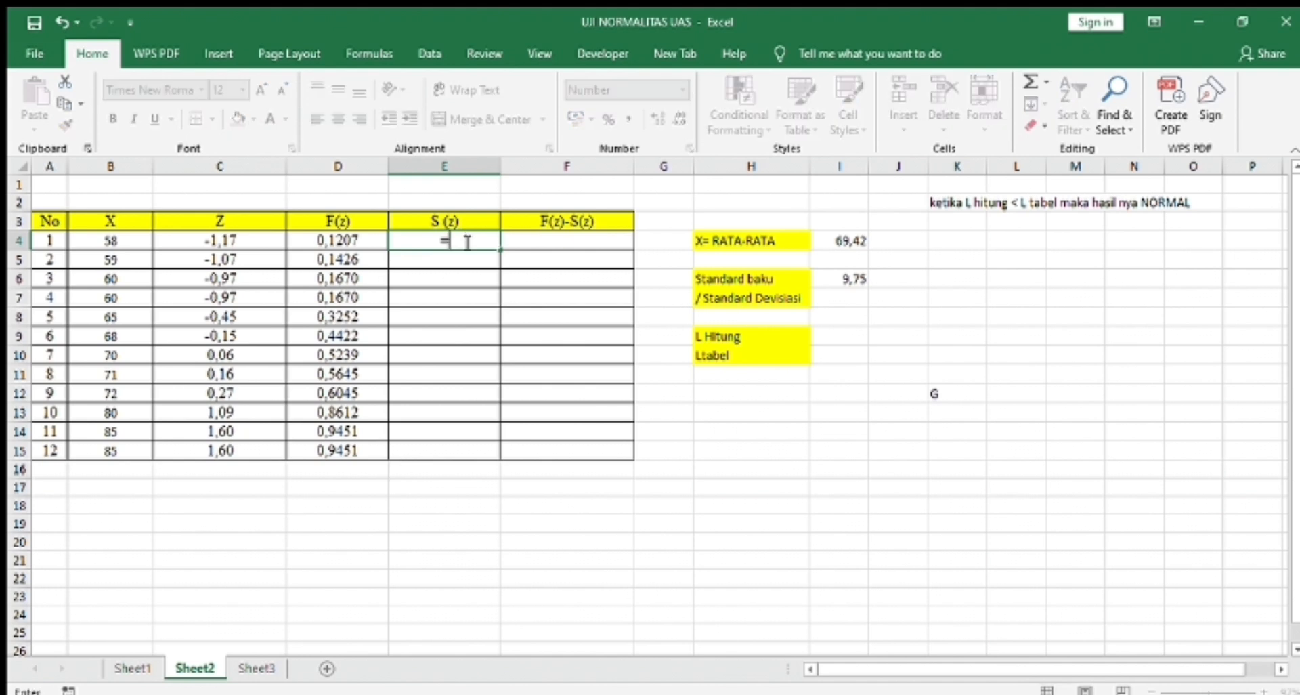
{"action": "left_click", "coordinate": [46, 240]}
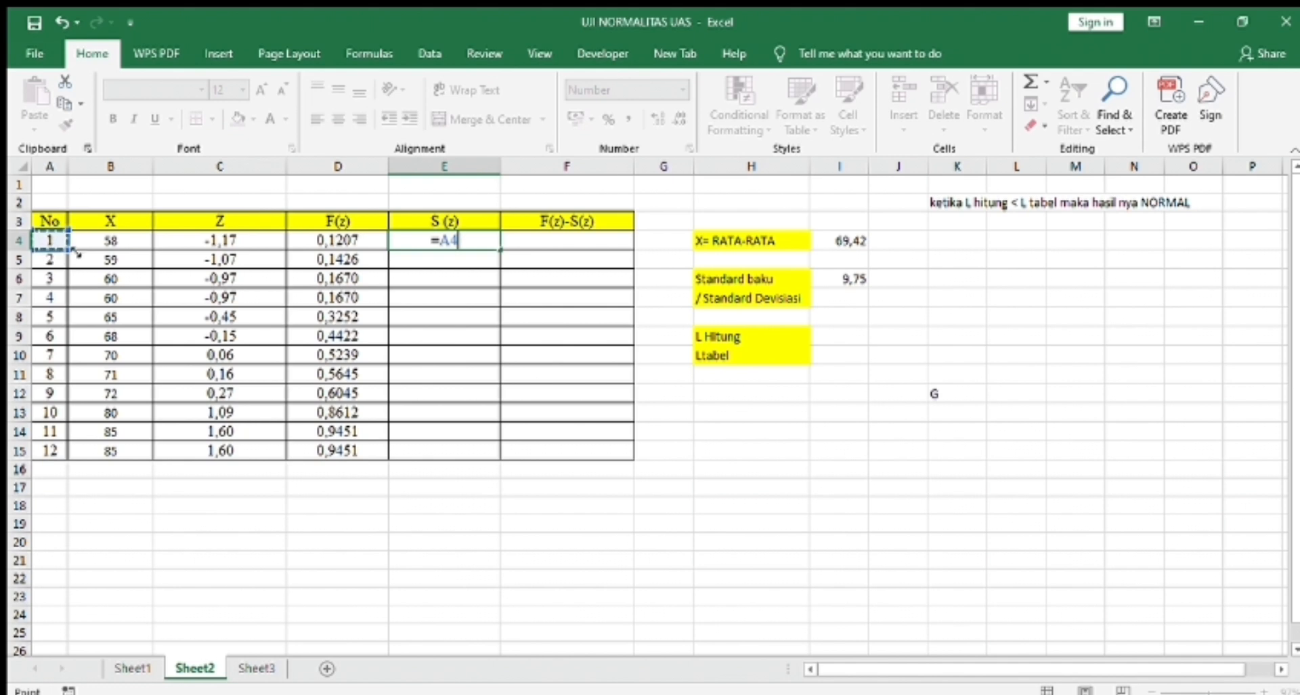
{"action": "type", "text": "/"}
{"action": "left_click_drag", "start_coordinate": [50, 241], "coordinate": [47, 454]}
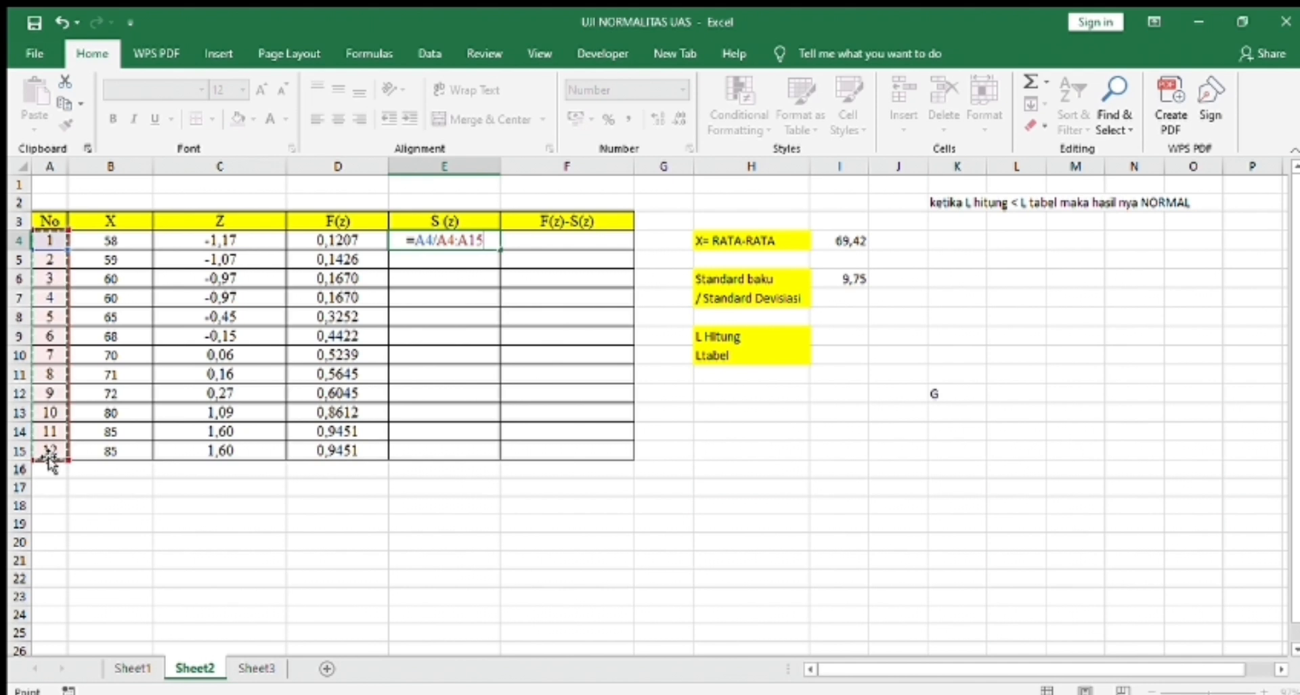
- Reduce the divisor in E4 to the absolute reference $A$15, giving =A4/$A$15, and commit the formula
{"action": "left_click", "coordinate": [450, 240]}
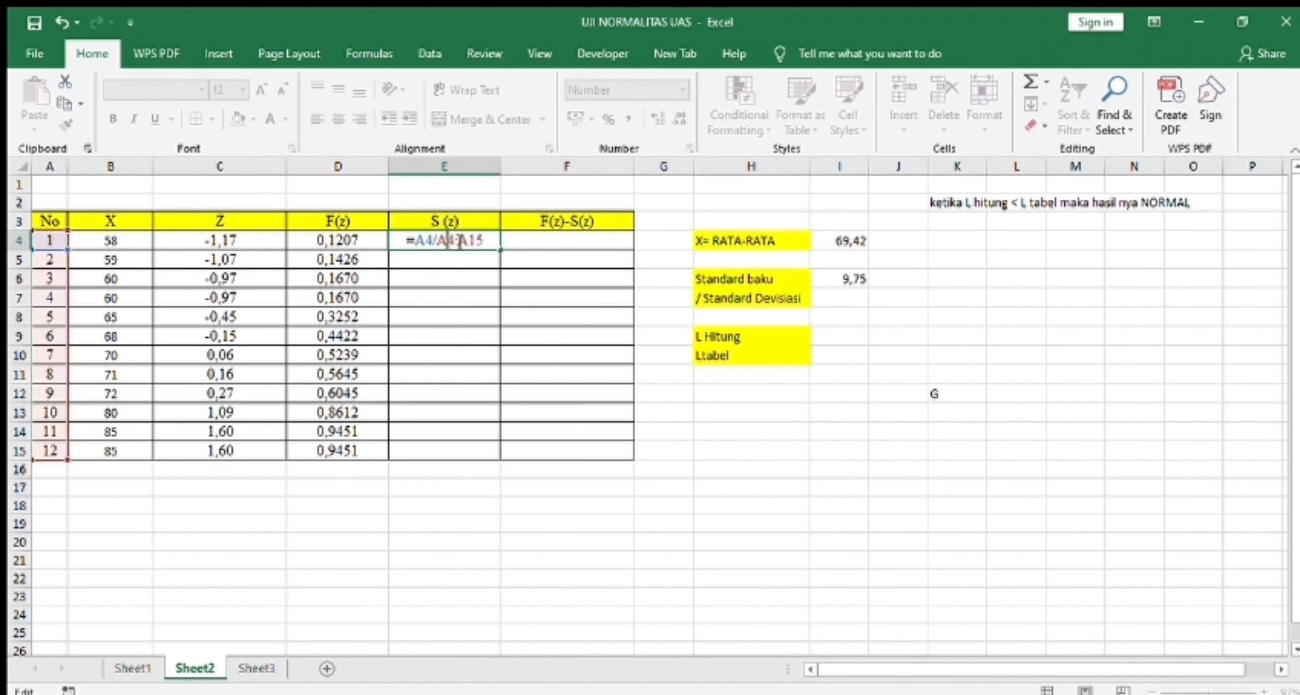
{"action": "left_click", "coordinate": [459, 241]}
{"action": "key", "text": "BackSpace"}
{"action": "key", "text": "BackSpace"}
{"action": "key", "text": "BackSpace"}
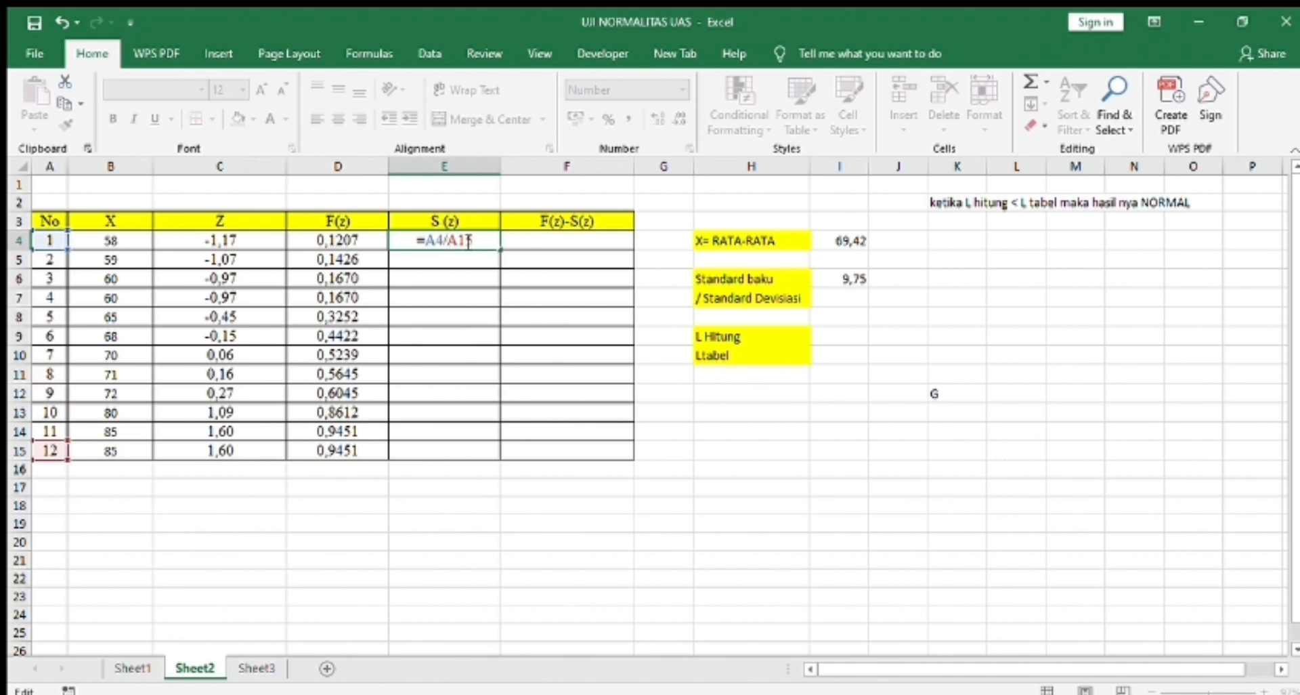
{"action": "type", "text": "$"}
{"action": "type", "text": "$"}
{"action": "key", "text": "ctrl+Return"}
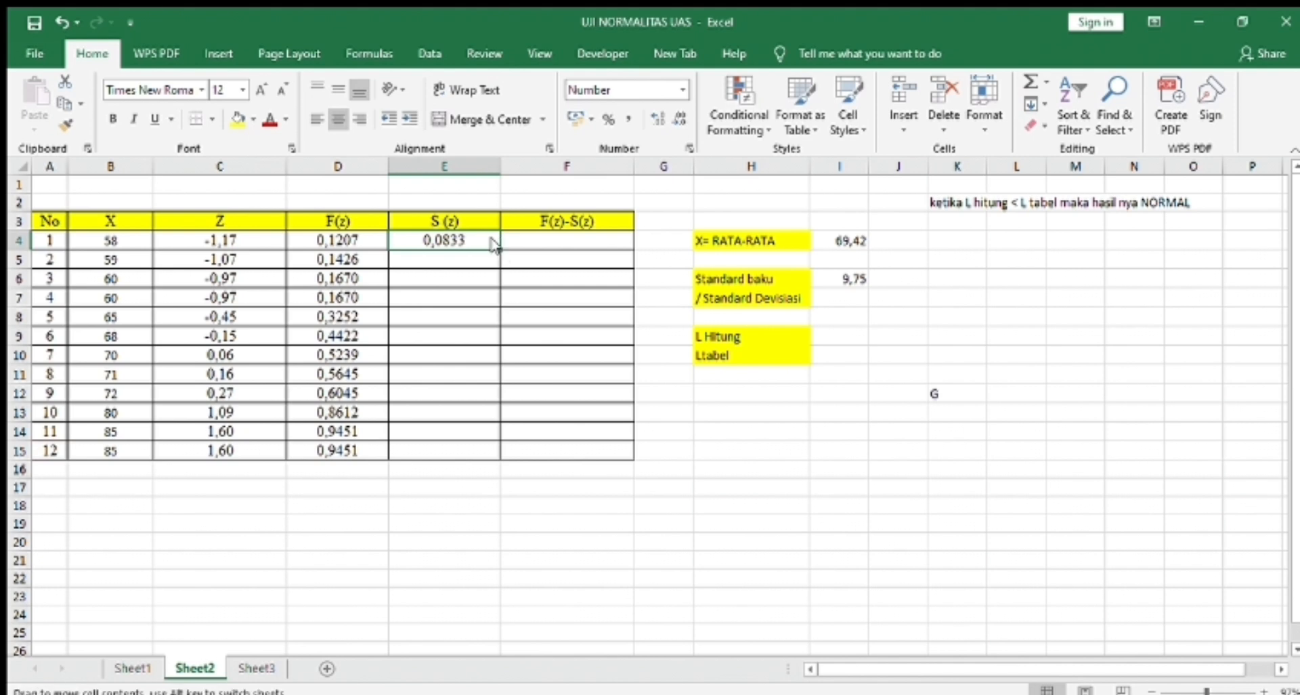
- Fill the S(z) formula from E4 down through E15
{"action": "left_click_drag", "start_coordinate": [499, 251], "coordinate": [489, 451]}
{"action": "key", "text": "Return"}
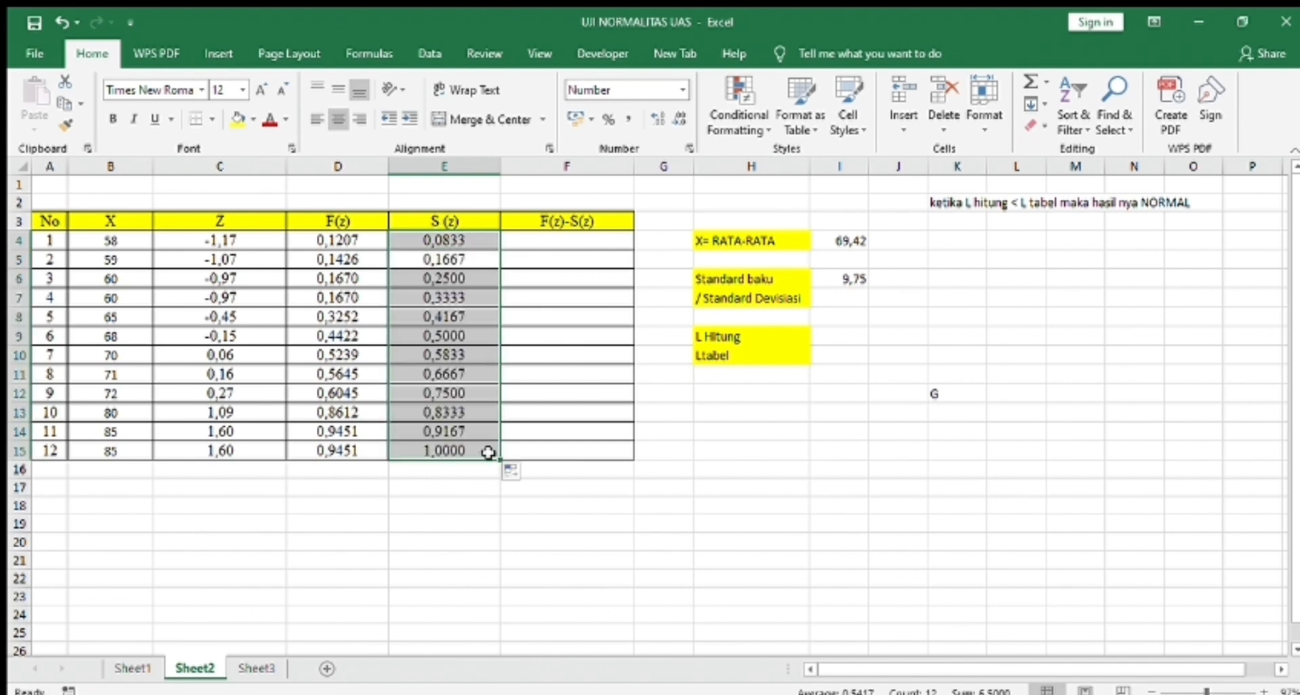
{"action": "left_click", "coordinate": [532, 602]}
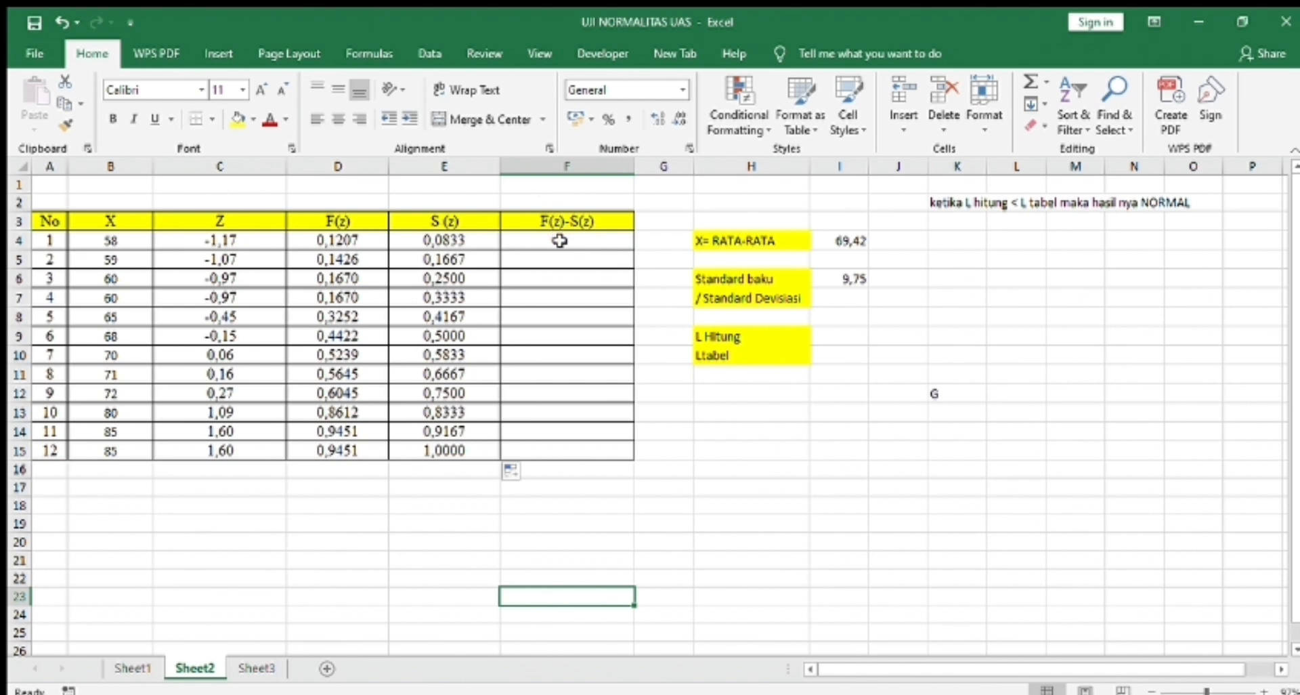
- Begin a formula in F4, the first cell of the F(z)-S(z) column
{"action": "left_click", "coordinate": [559, 241]}
{"action": "type", "text": "="}
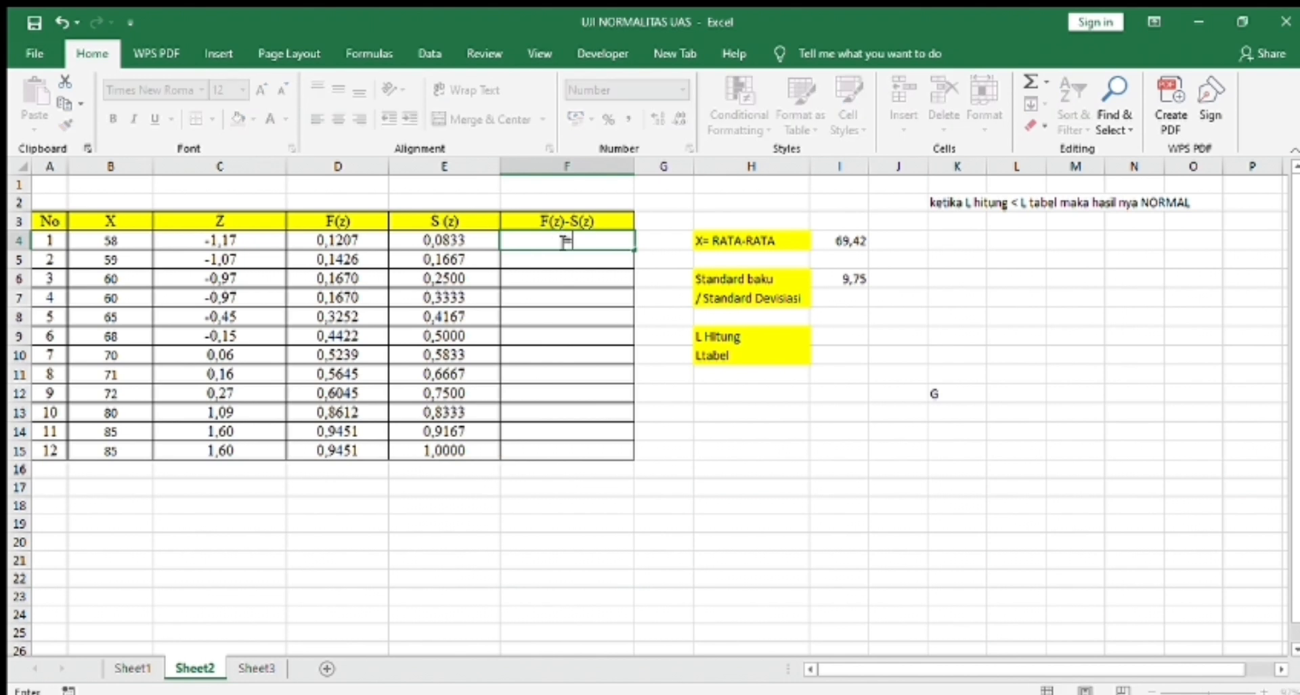
{"action": "left_click", "coordinate": [323, 242]}
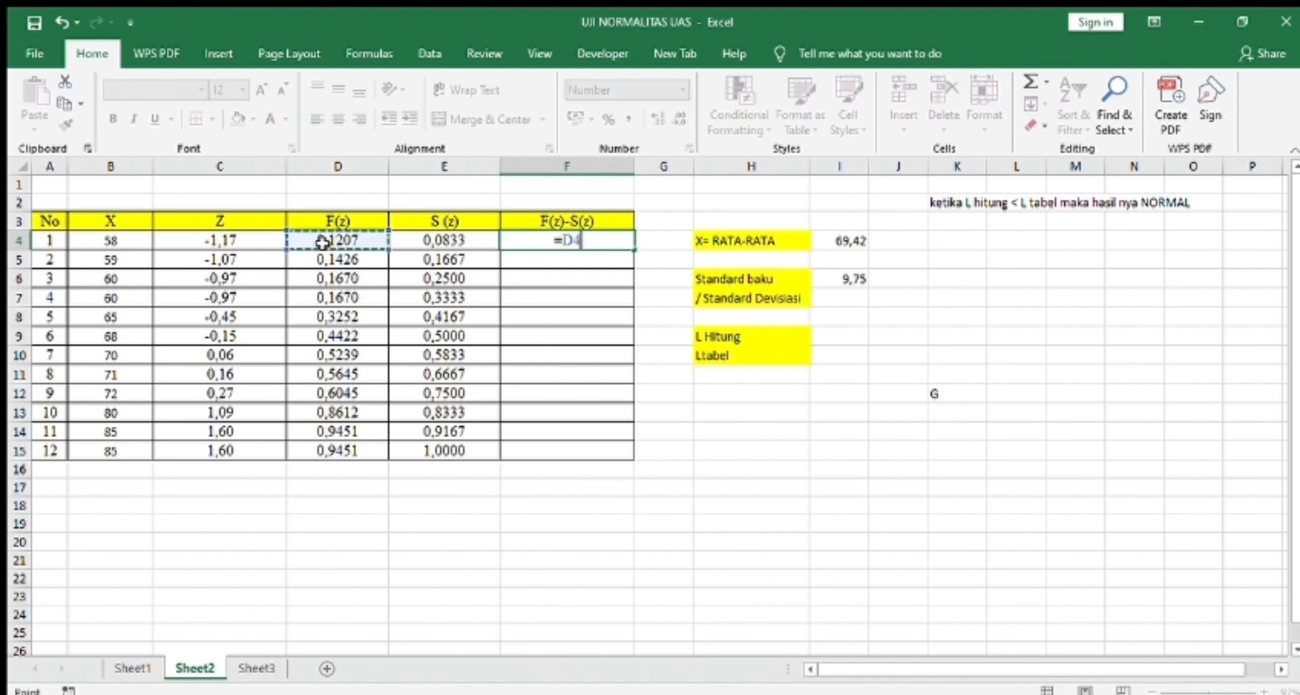
{"action": "type", "text": "-"}
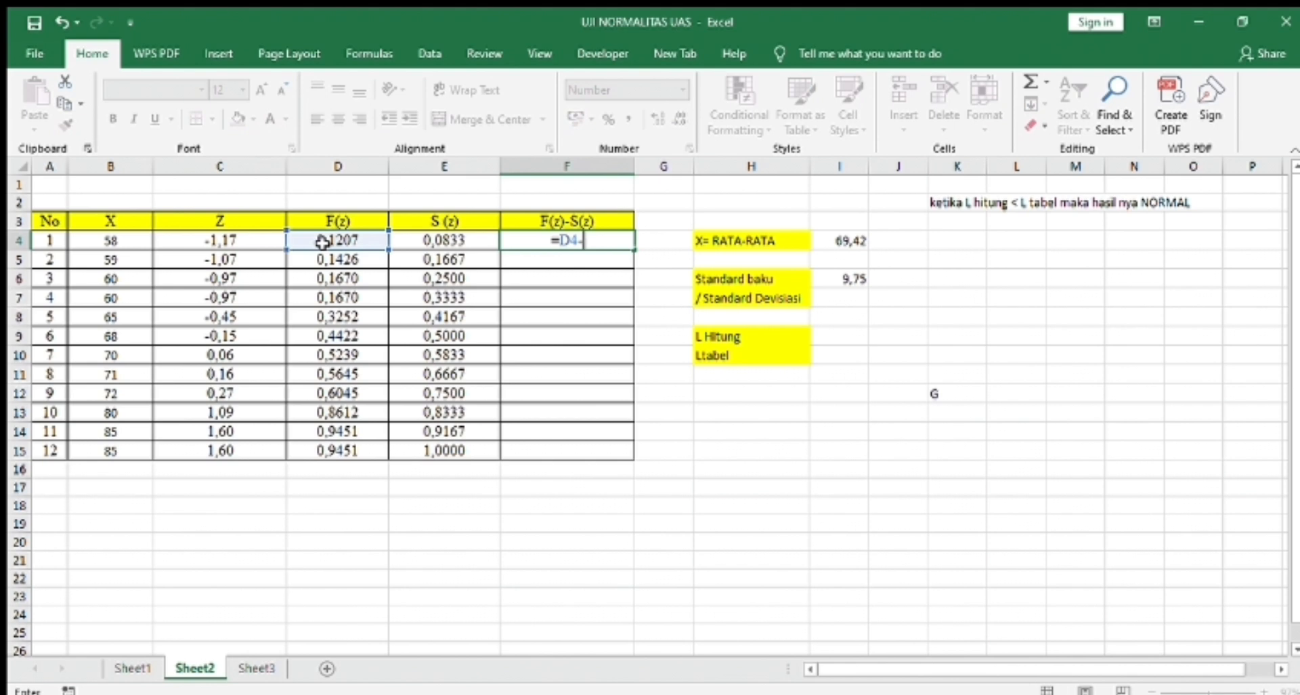
{"action": "key", "text": "BackSpace"}
{"action": "key", "text": "BackSpace"}
{"action": "key", "text": "BackSpace"}
{"action": "key", "text": "BackSpace"}
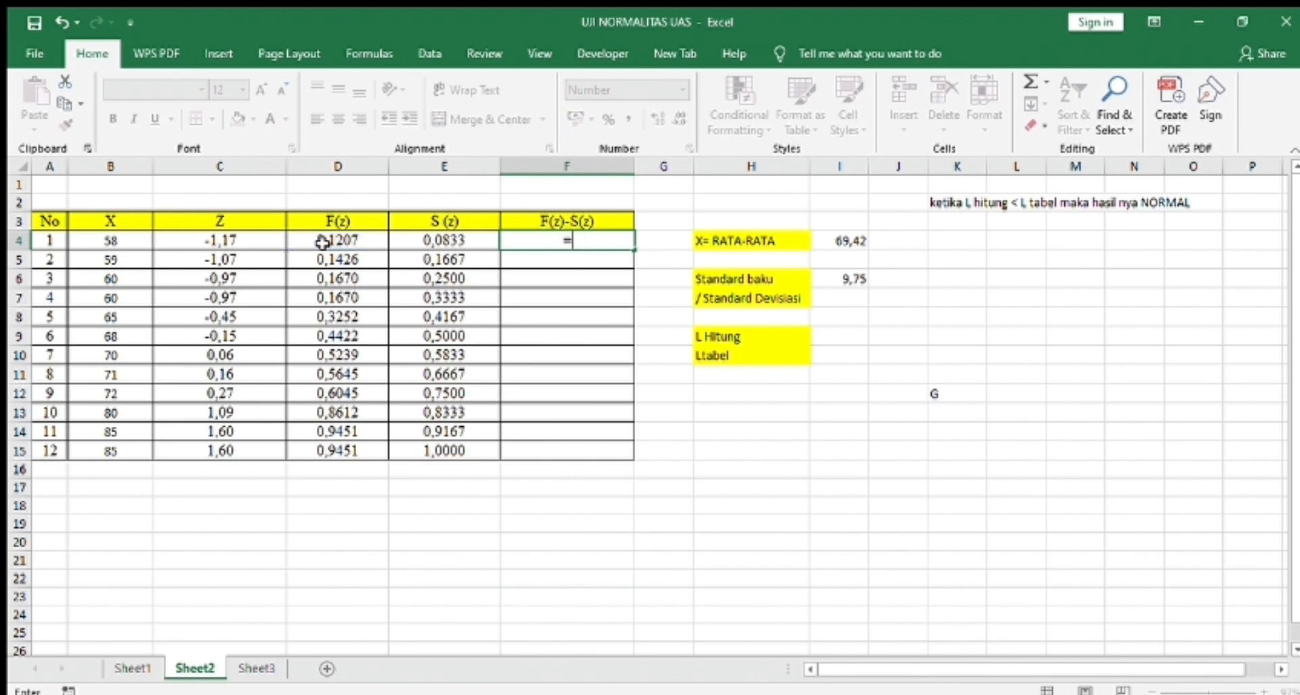
- Calculate the absolute difference of F(z) and S(z) in F4 with =ABS(D4-E4)
{"action": "type", "text": "=ABS("}
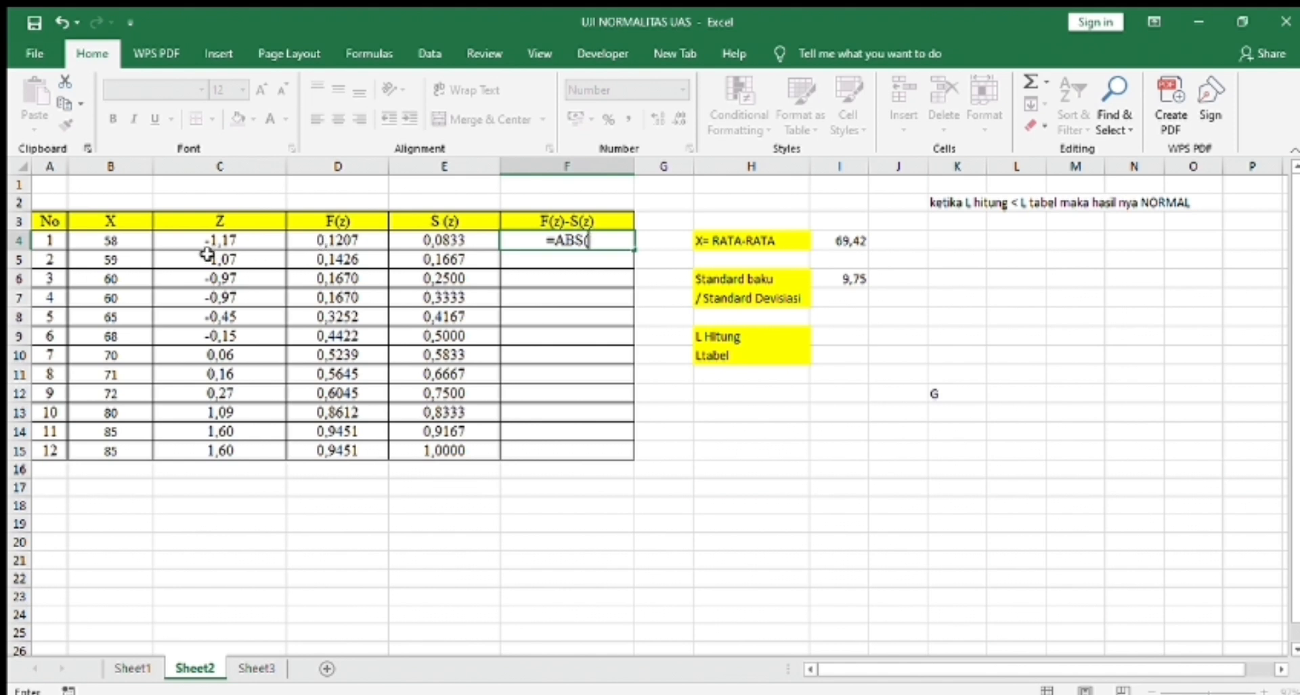
{"action": "left_click", "coordinate": [344, 241]}
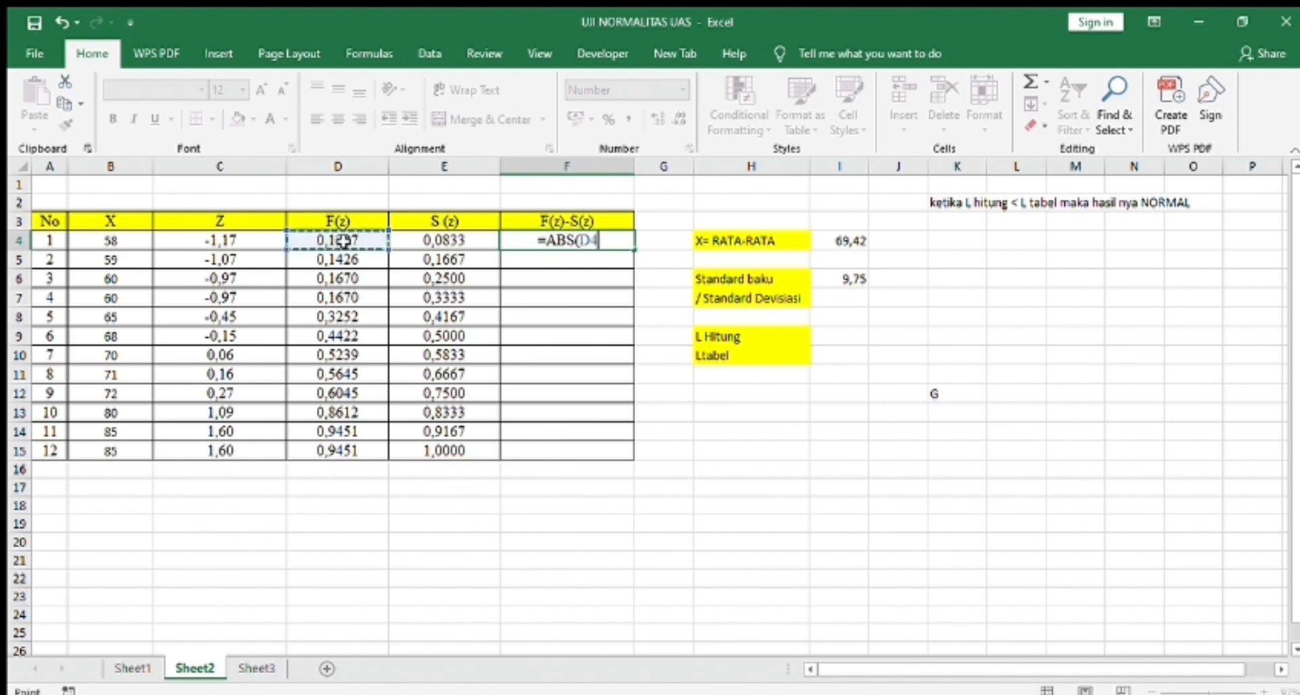
{"action": "type", "text": "-"}
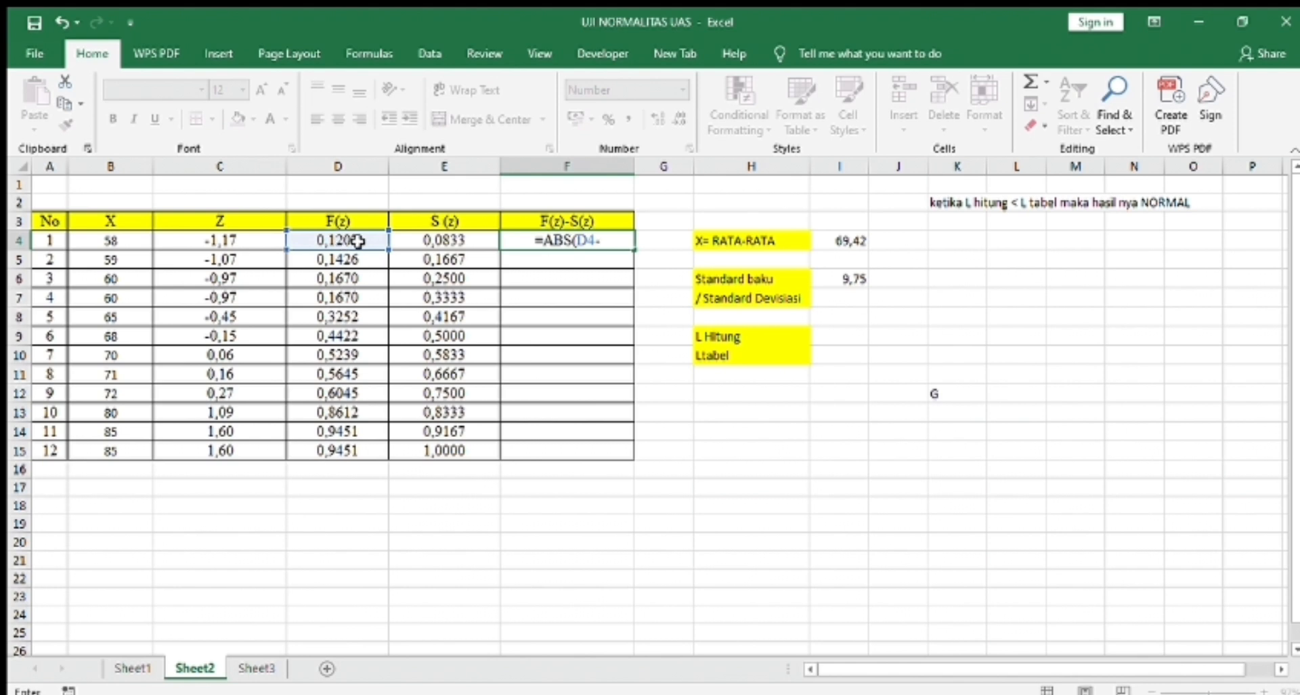
{"action": "left_click", "coordinate": [431, 240]}
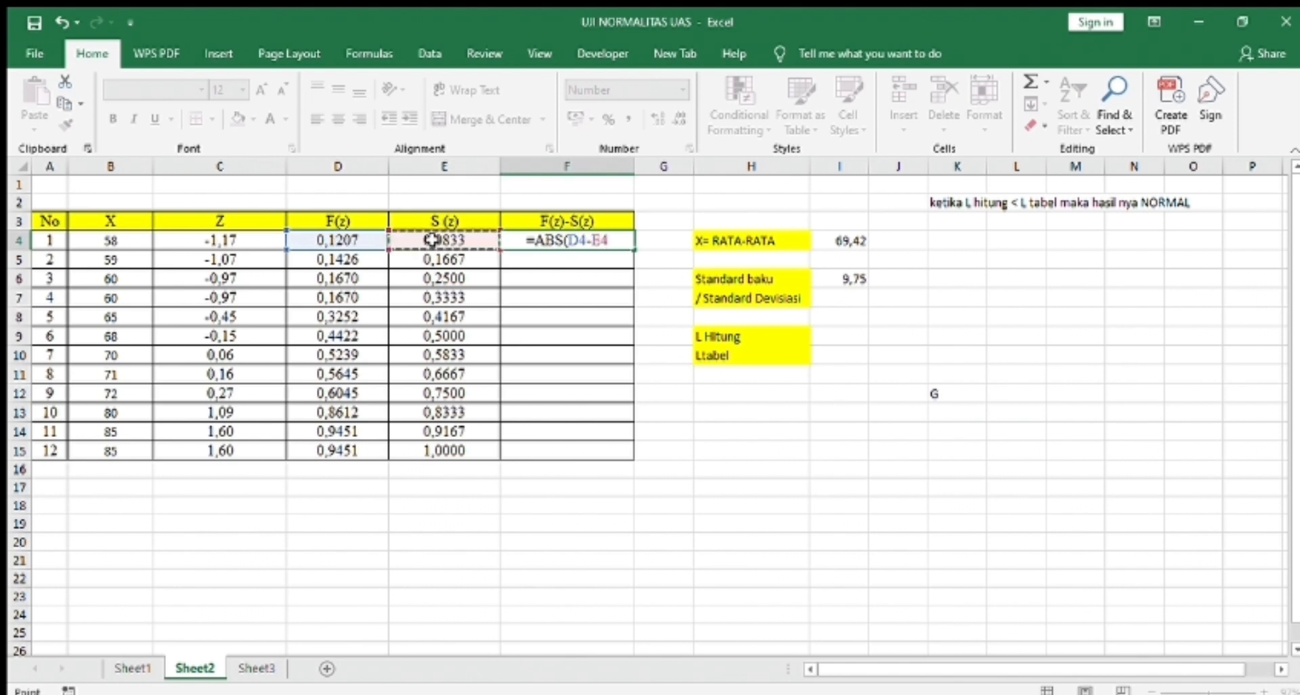
{"action": "type", "text": ")"}
{"action": "key", "text": "Return"}
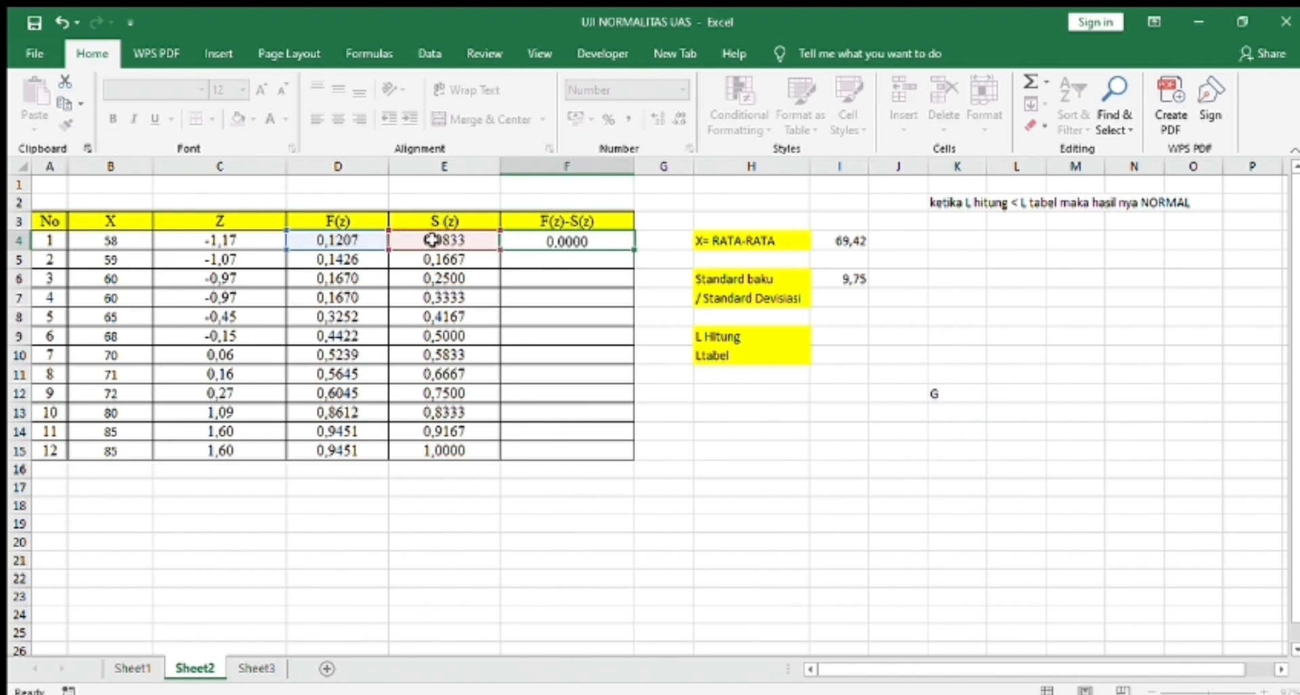
- Fill the absolute difference formula from F4 down through F15
{"action": "left_click", "coordinate": [551, 240]}
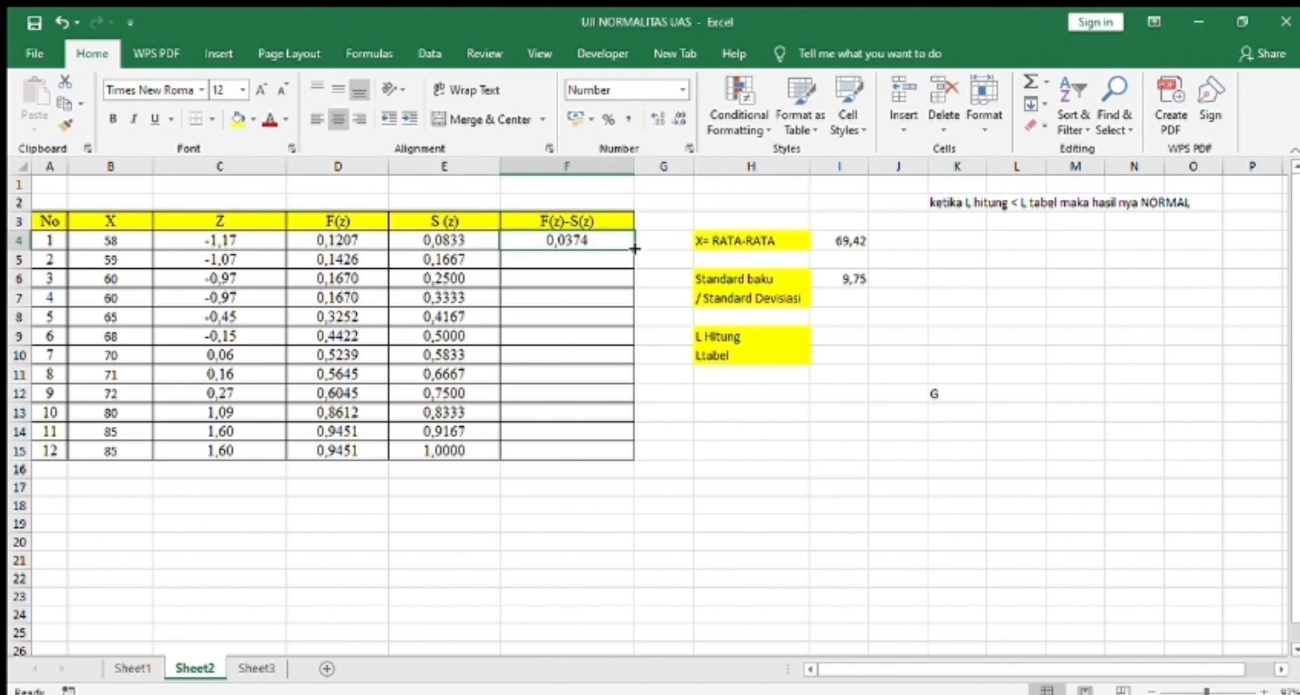
{"action": "left_click_drag", "start_coordinate": [634, 249], "coordinate": [632, 457]}
{"action": "left_click", "coordinate": [692, 511]}
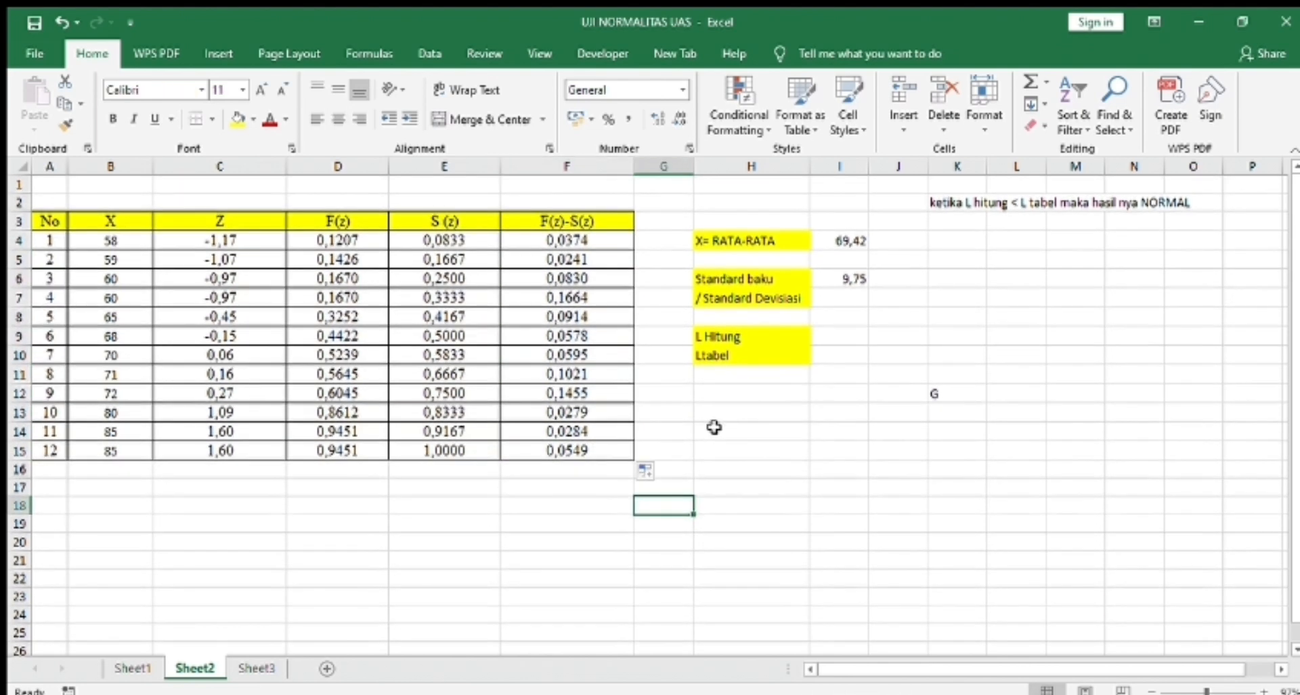
- Calculate L Hitung in I9 as the MAX of the F(z)-S(z) values in F4:F15
{"action": "left_click", "coordinate": [846, 335]}
{"action": "type", "text": "="}
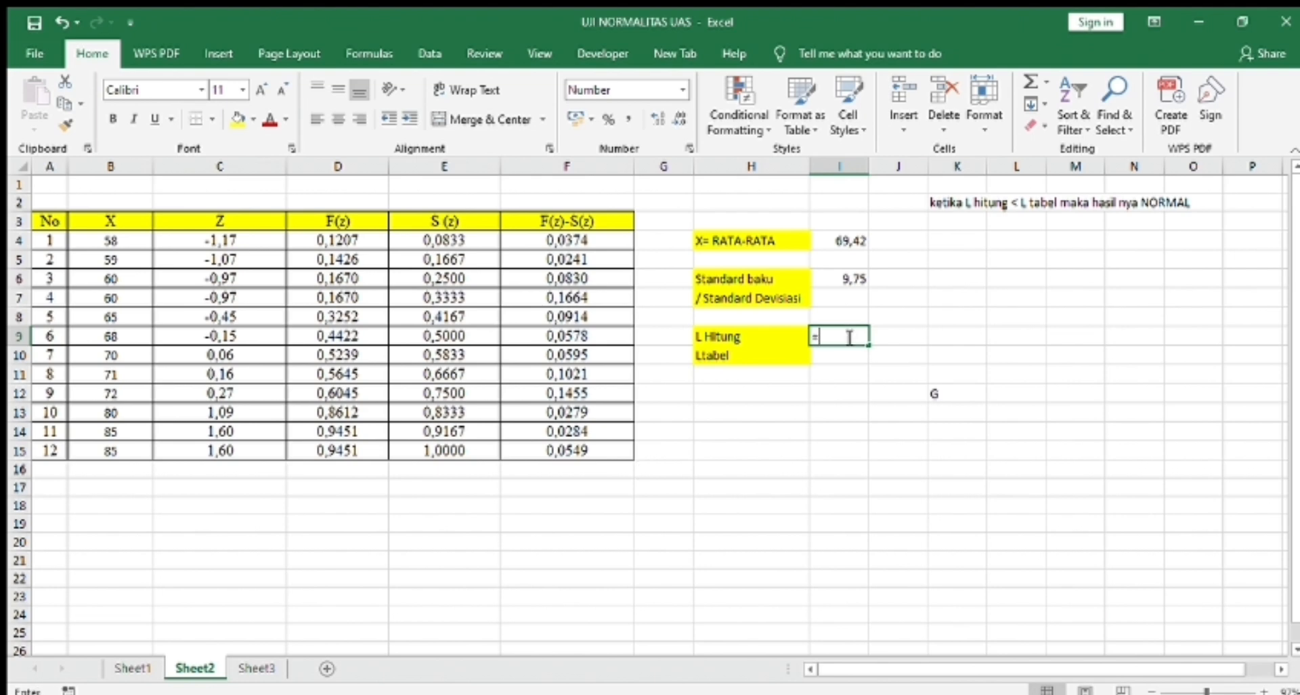
{"action": "type", "text": "MAX("}
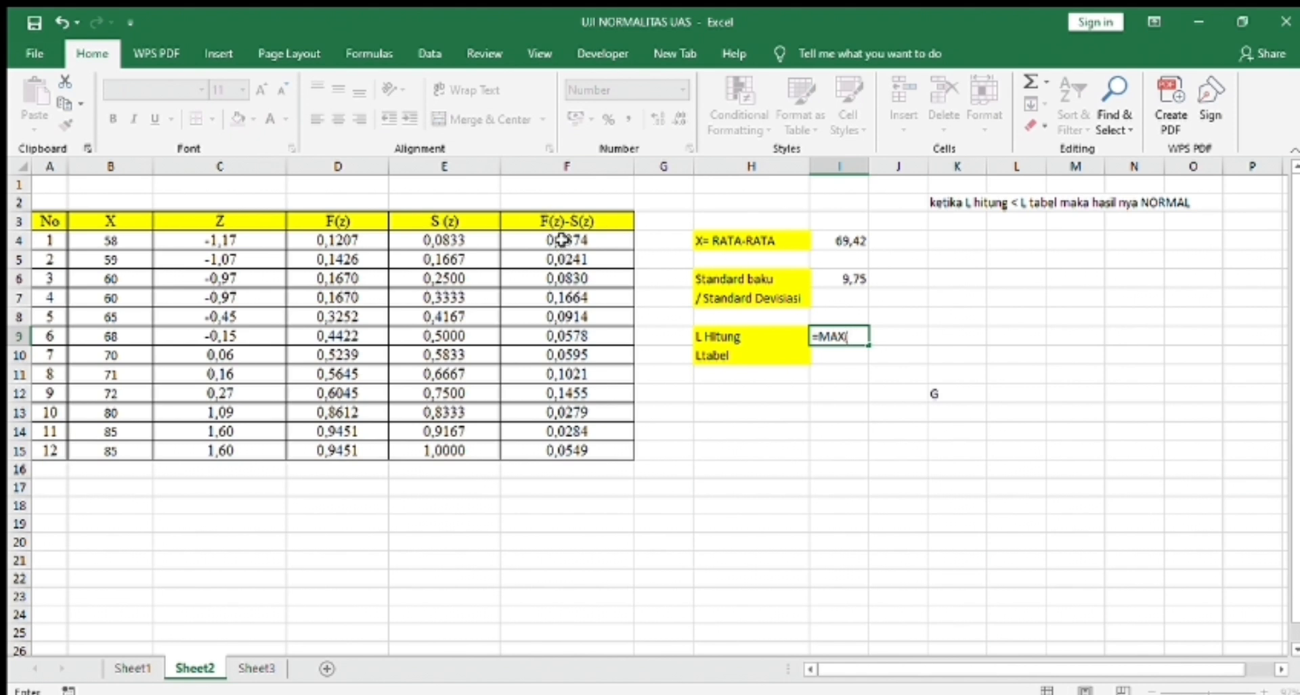
{"action": "left_click_drag", "start_coordinate": [561, 238], "coordinate": [587, 444]}
{"action": "key", "text": "Return"}
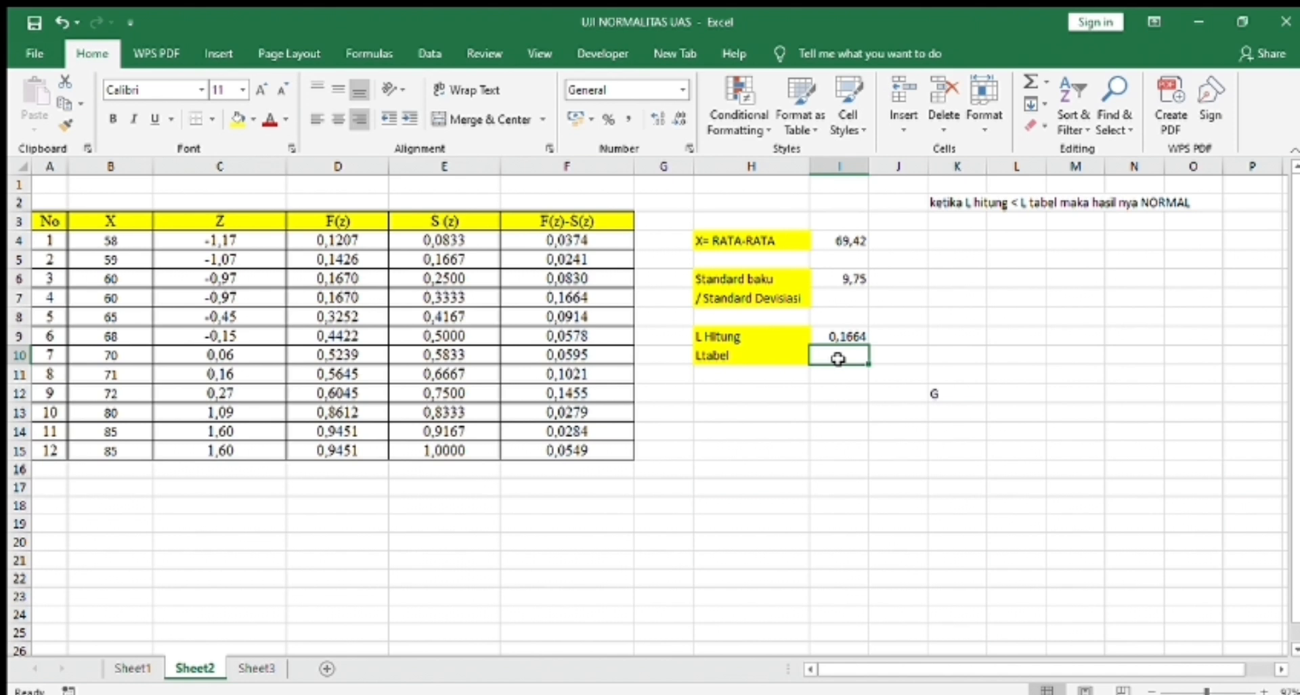
- Look up the L TABEL value on Sheet1 and enter 0,242 as Ltabel in I10 of Sheet2
{"action": "left_click", "coordinate": [132, 670]}
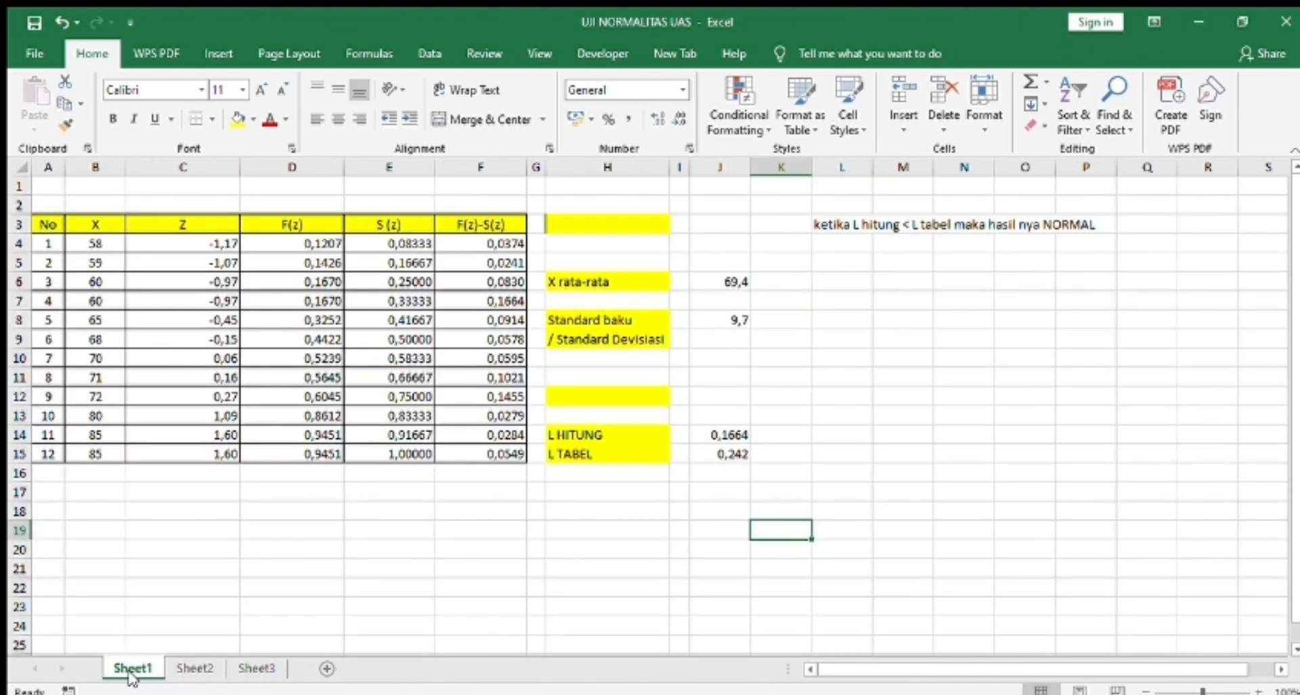
{"action": "left_click", "coordinate": [734, 453]}
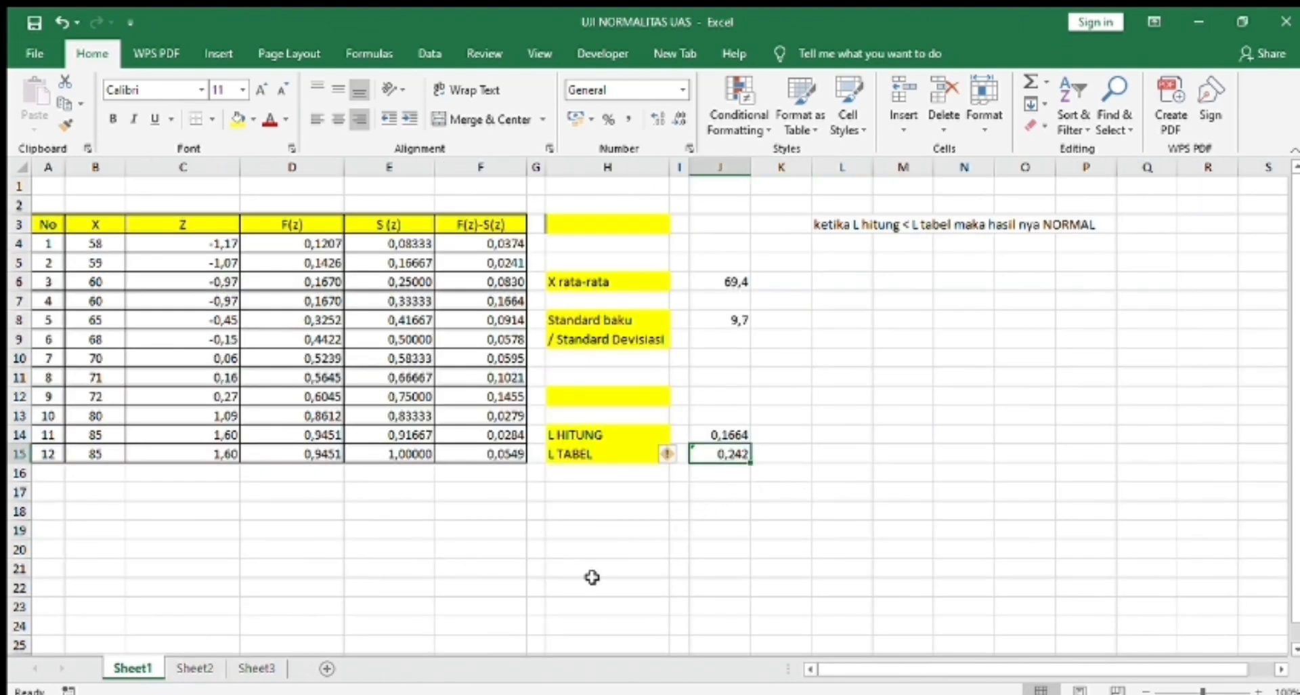
{"action": "left_click", "coordinate": [194, 670]}
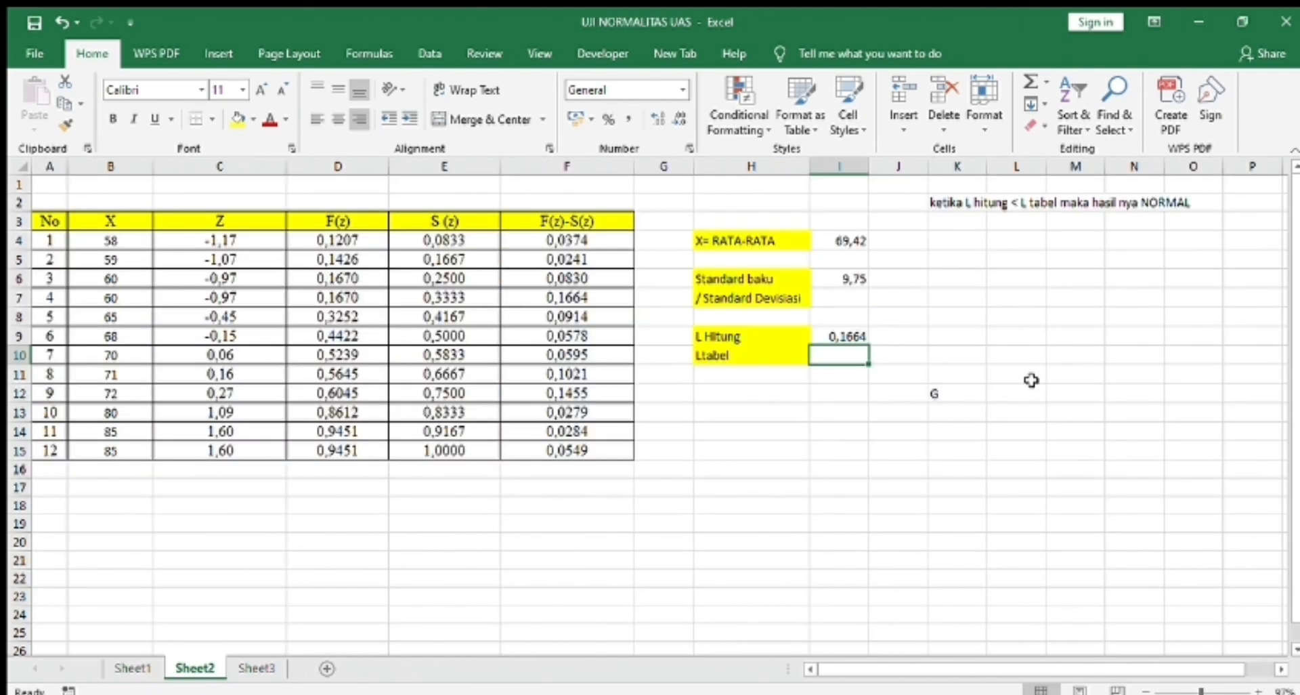
{"action": "type", "text": "0,"}
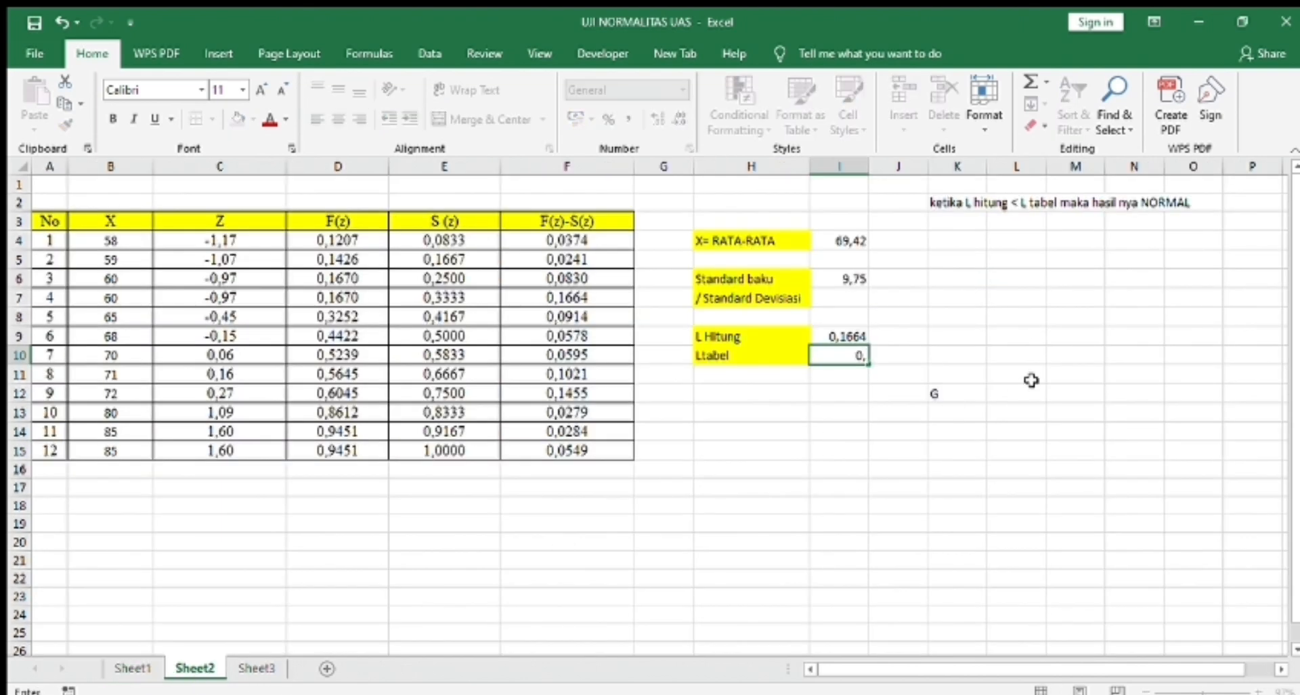
{"action": "type", "text": "242"}
{"action": "left_click", "coordinate": [993, 461]}
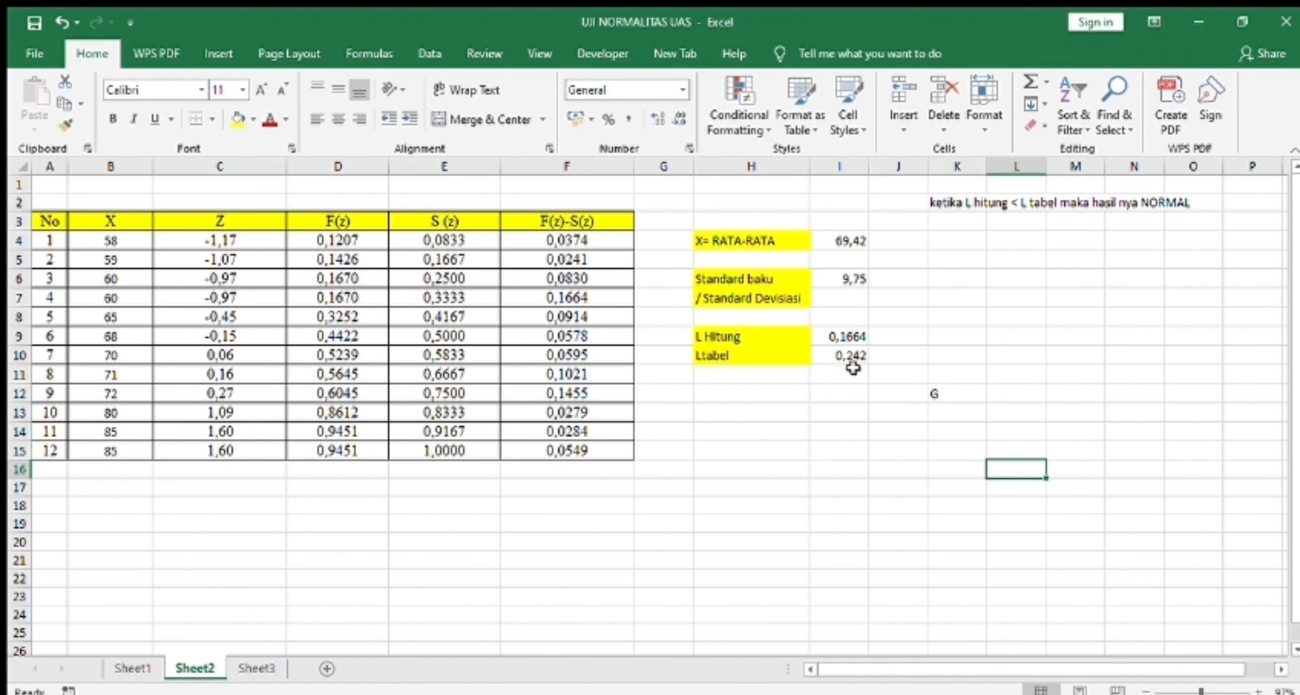
- Select cell K12 containing the stray letter G
{"action": "left_click", "coordinate": [940, 398]}
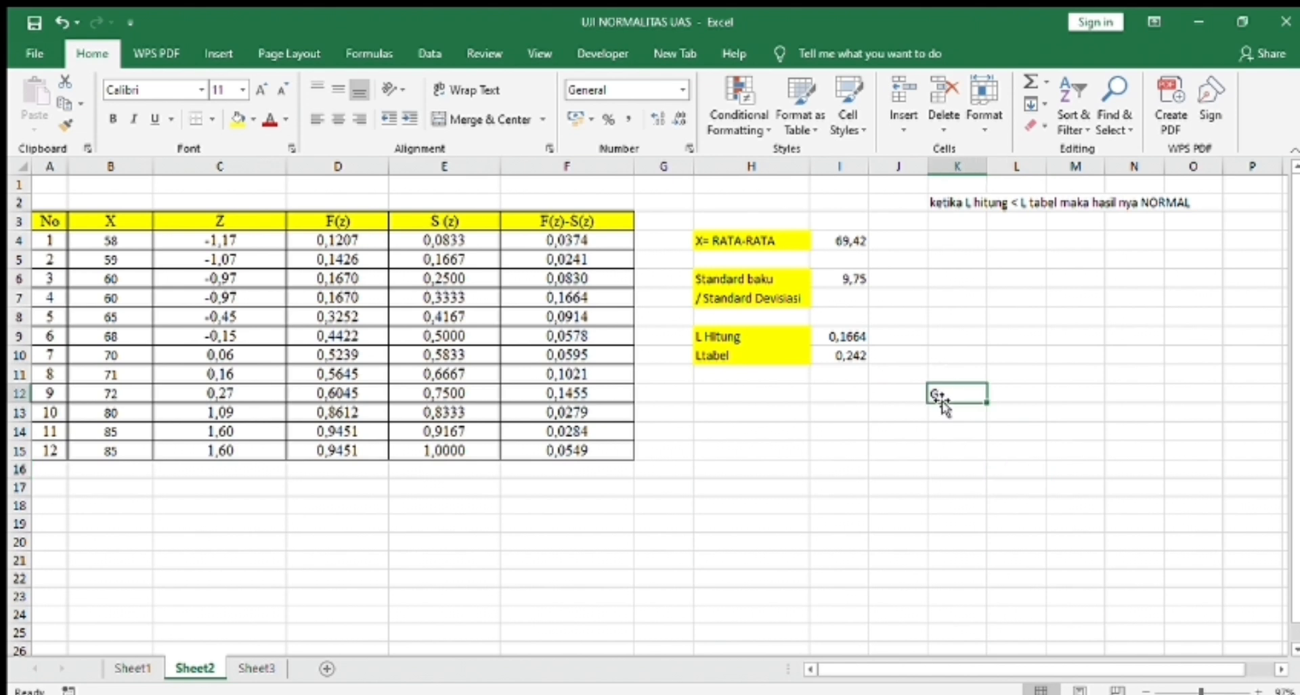